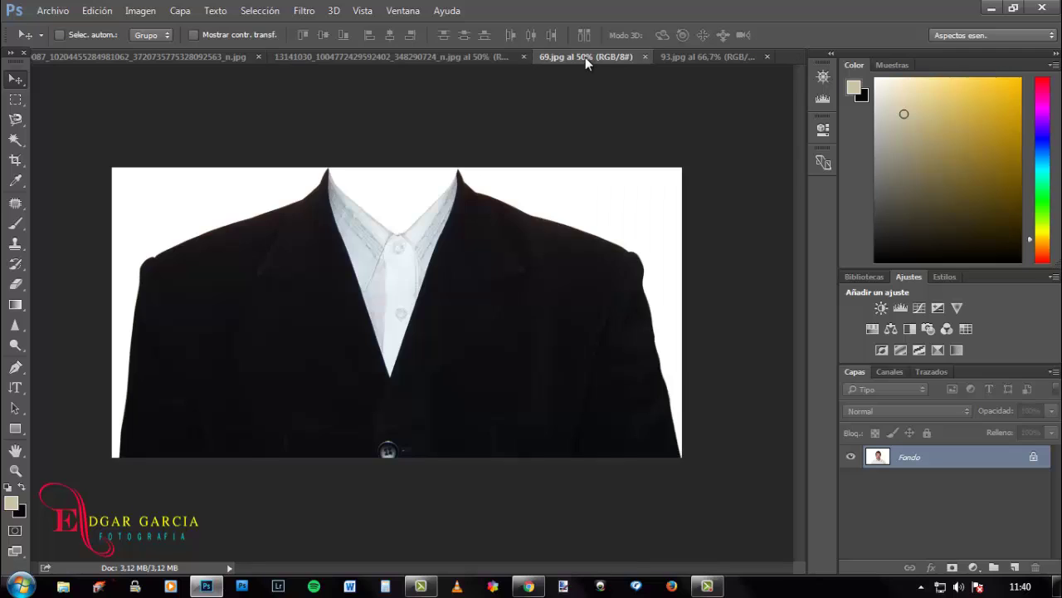
Copy the suit from 69.jpg into the portrait document and scale it to about 53%, positioned over the man's shoulders
drag(432, 274, 472, 346)
key(ctrl)
key(ctrl+t)
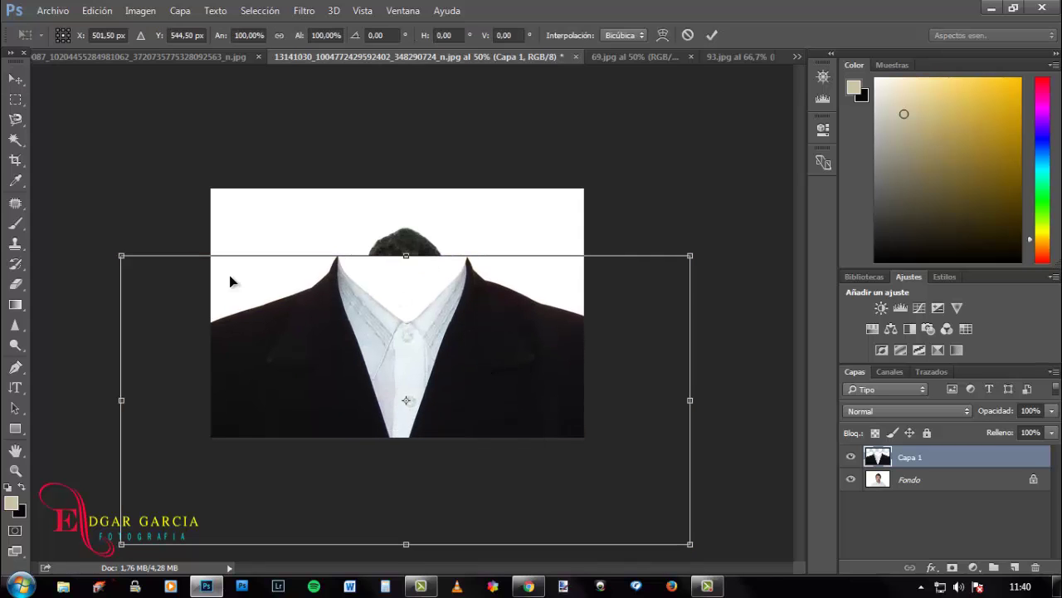
drag(119, 256, 280, 391)
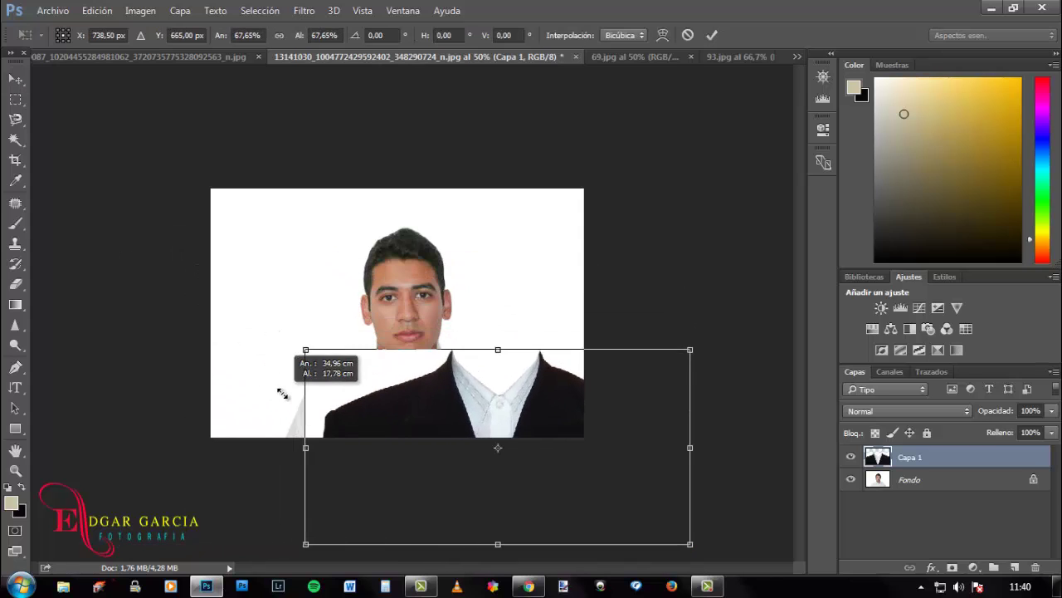
drag(443, 376, 378, 371)
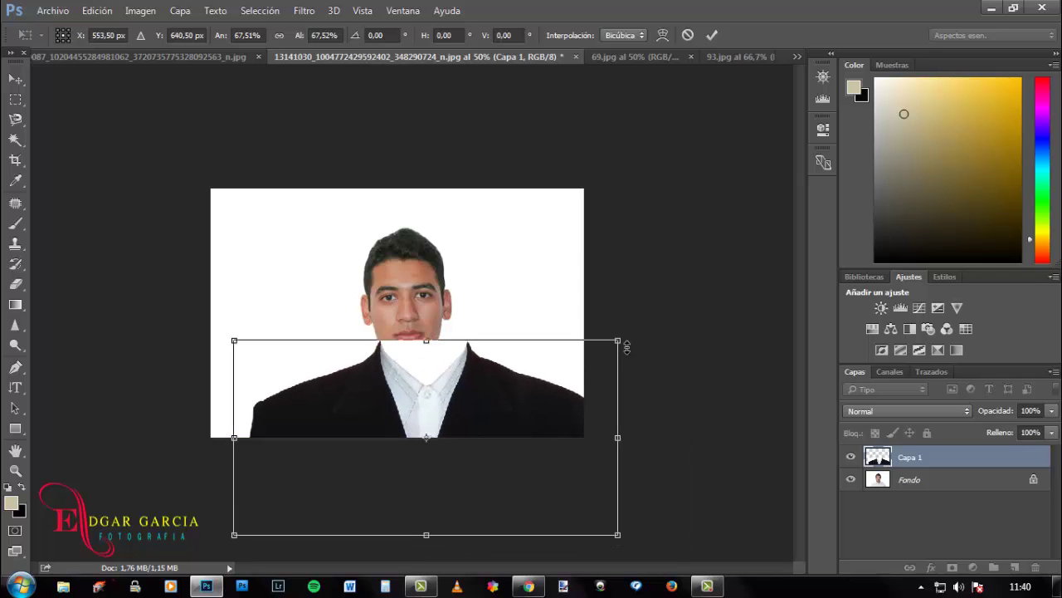
drag(611, 345, 541, 380)
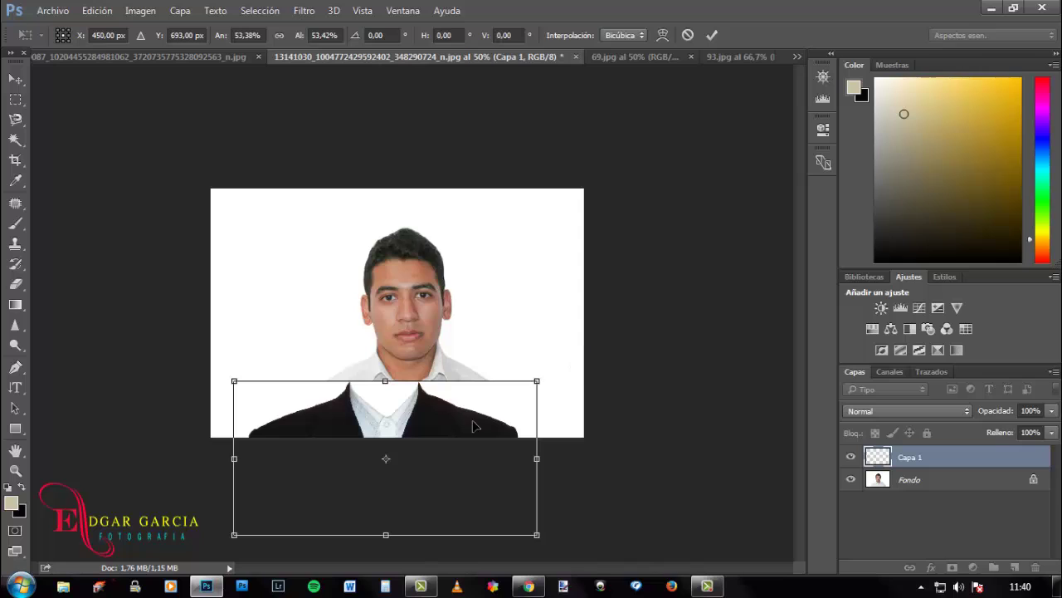
drag(461, 423, 477, 391)
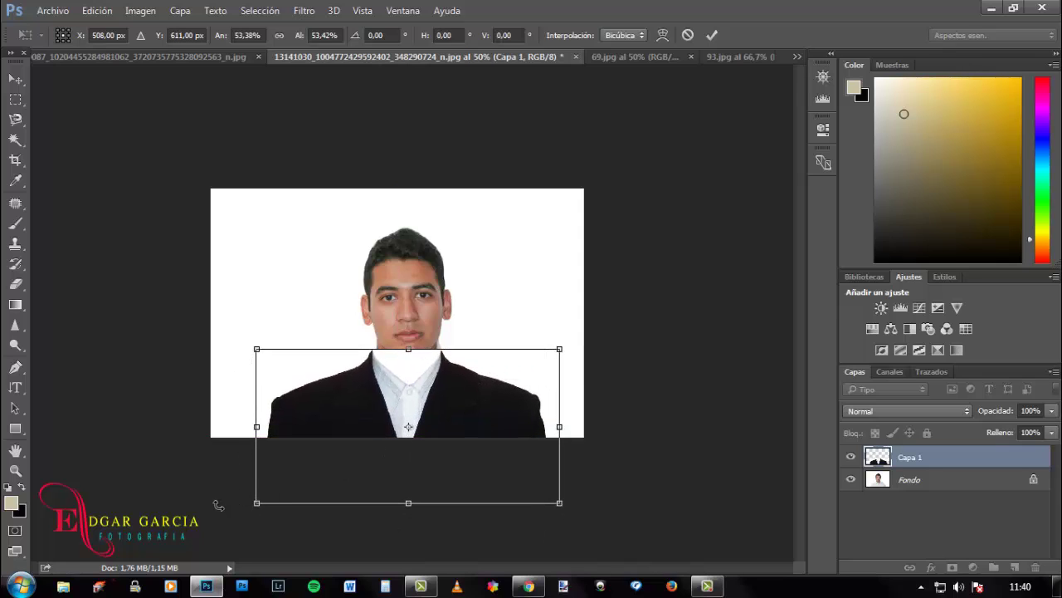
Reduce the suit further to about 42.5%, centre its collar beneath the man's chin and apply the transformation
drag(257, 503, 288, 490)
drag(514, 392, 501, 384)
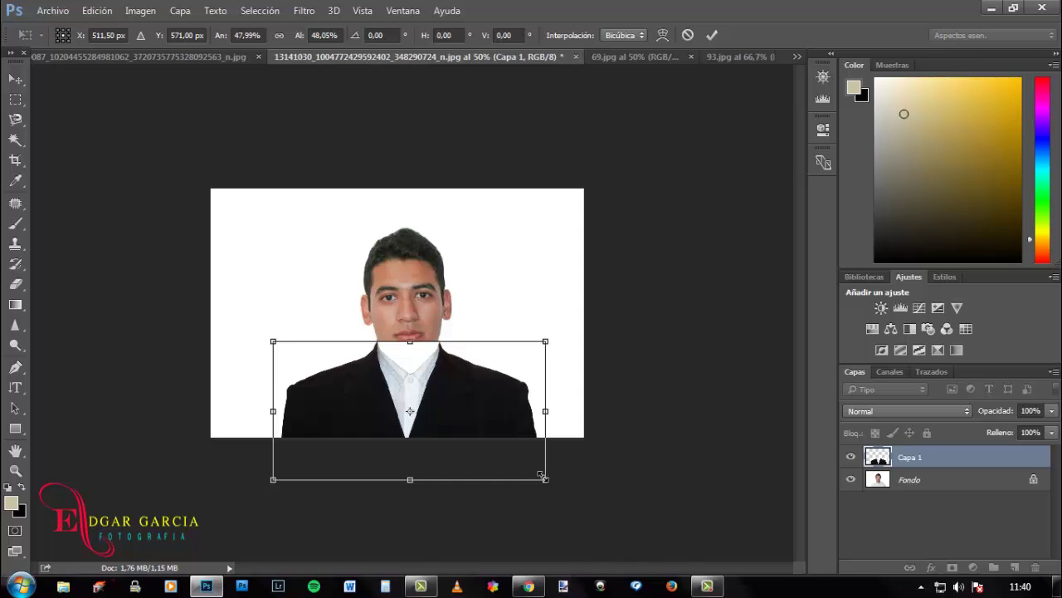
mouse_move(541, 475)
mouse_down()
mouse_move(512, 463)
mouse_move(531, 466)
mouse_up()
drag(273, 471, 289, 463)
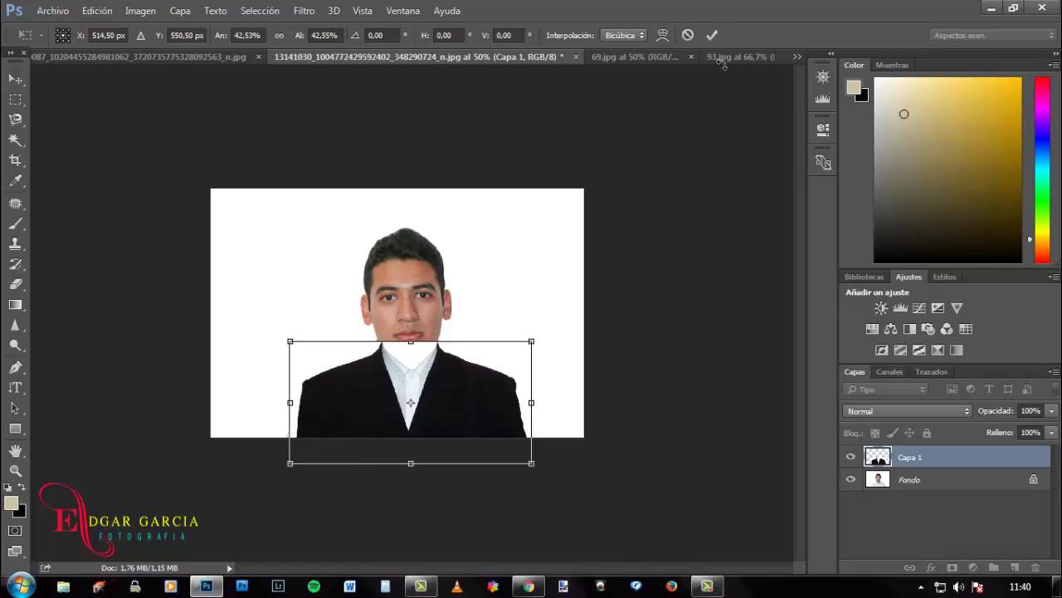
click(712, 35)
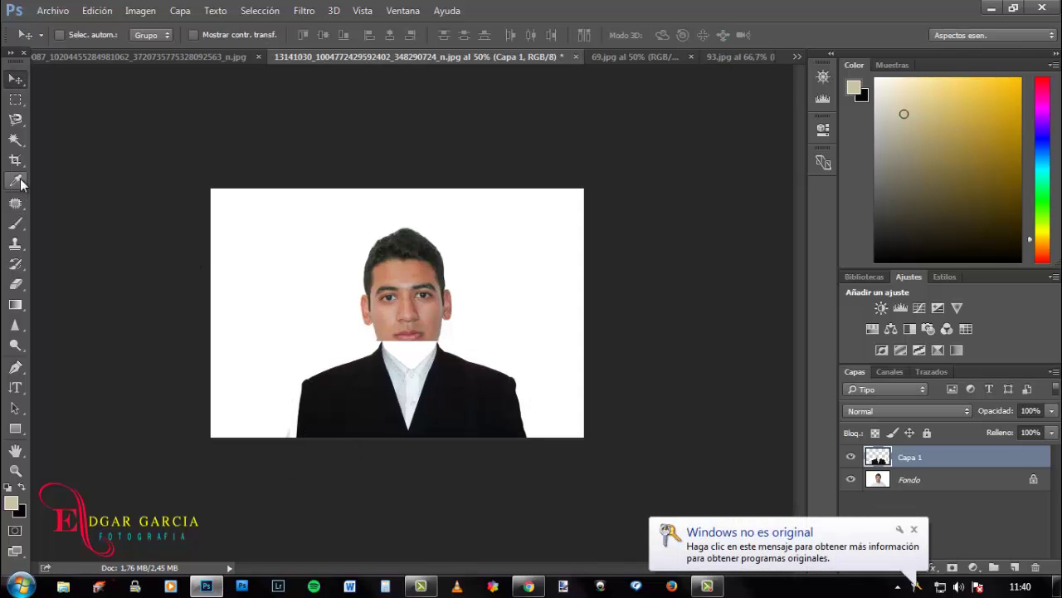
Remove the white area in the suit's collar opening and beside its right shoulder using the Magic Wand at tolerance 32, and deselect
click(15, 139)
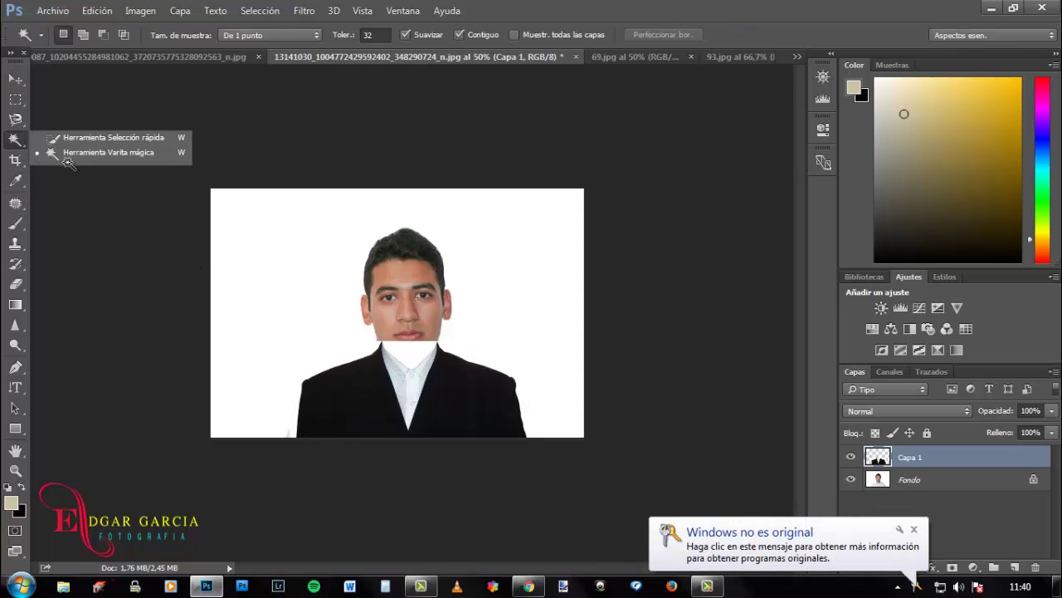
click(413, 353)
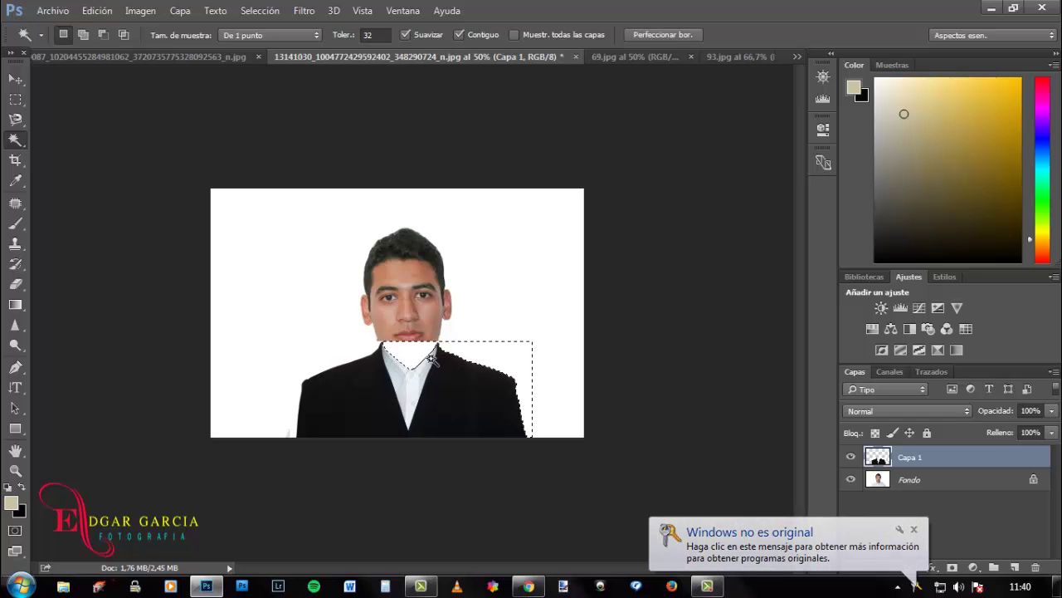
key(ctrl+d)
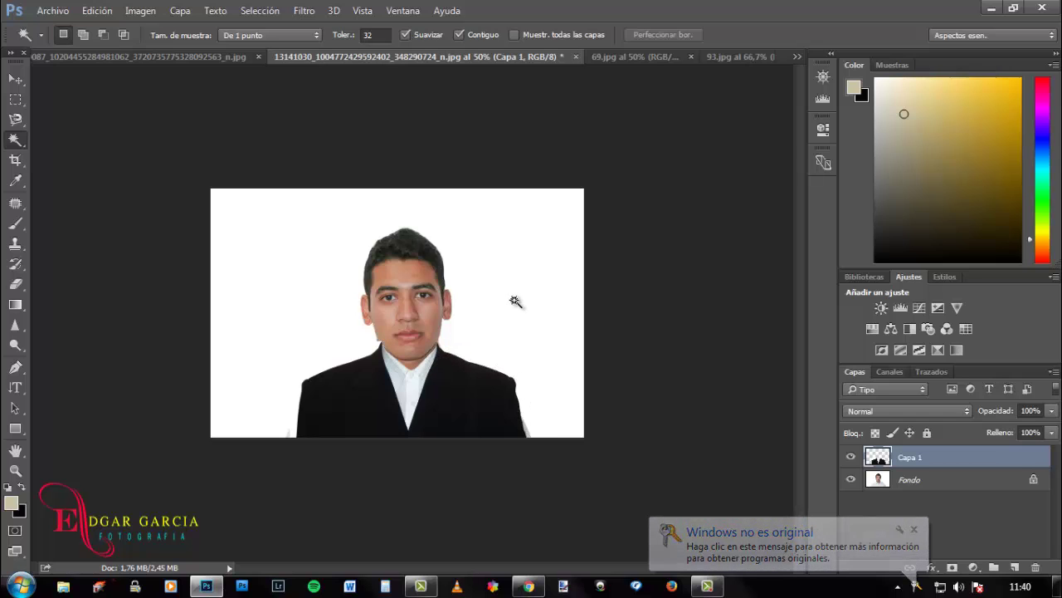
Nudge the suit about 0.21 cm left and 0.35 cm down, and distort it wider on both sides with its upper-right corner raised
click(15, 78)
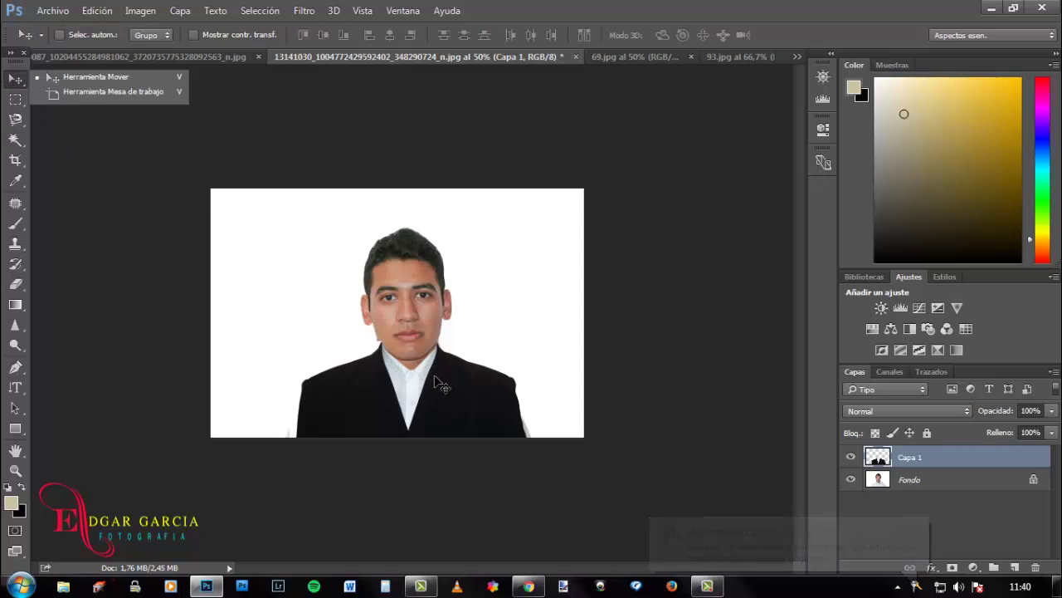
mouse_move(438, 381)
mouse_down()
mouse_move(429, 373)
mouse_move(451, 370)
mouse_up()
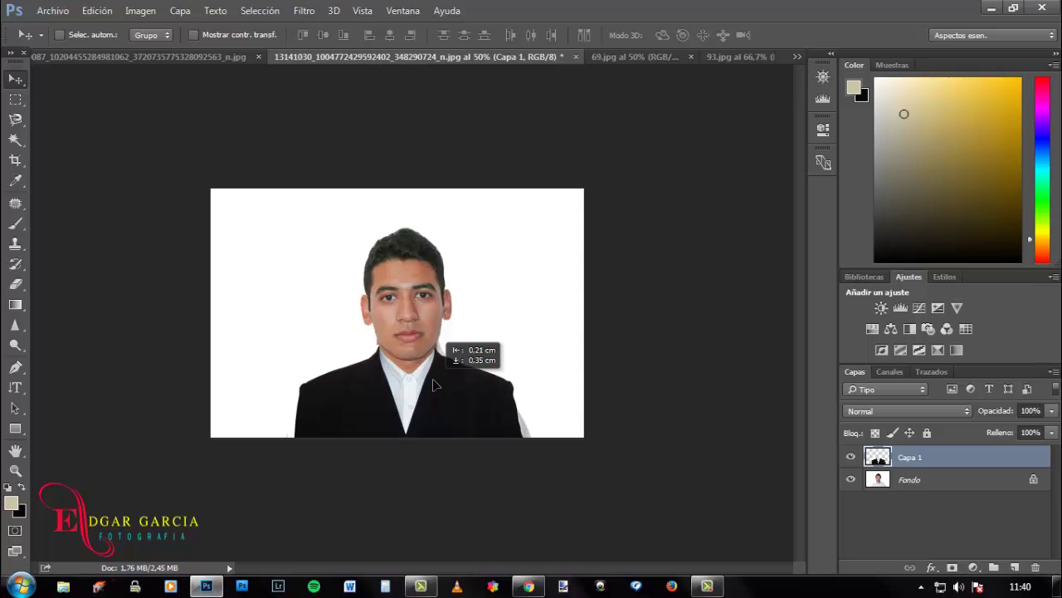
key(ctrl)
key(ctrl+t)
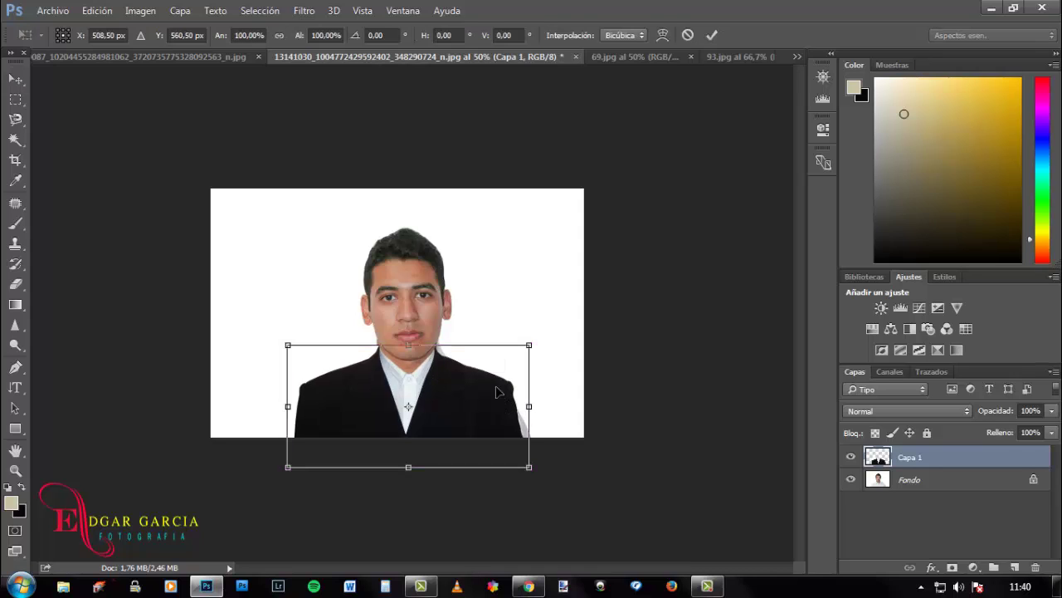
right_click(501, 393)
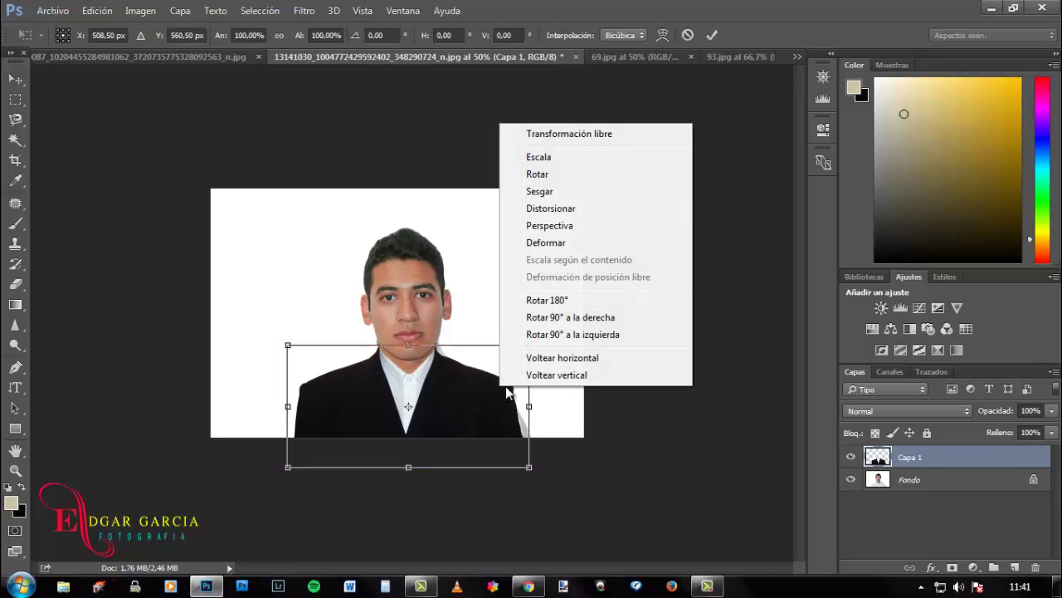
click(566, 213)
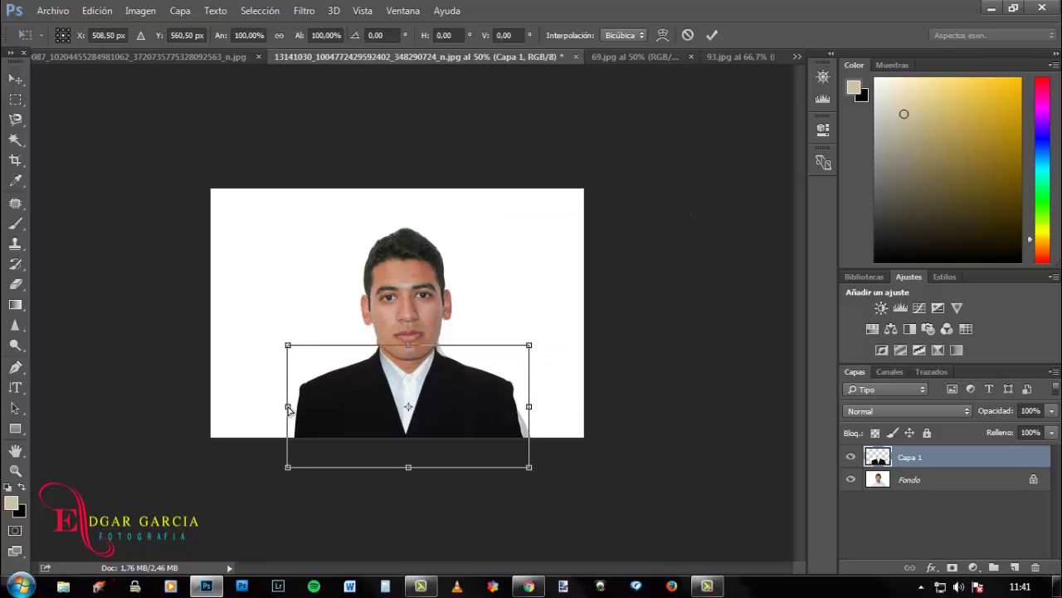
drag(283, 410, 283, 409)
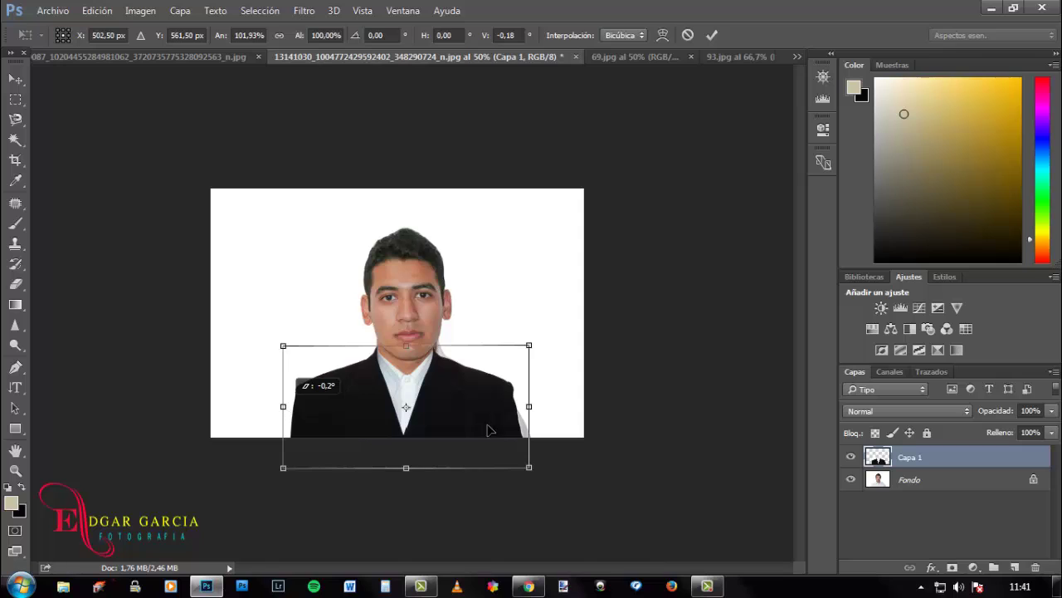
mouse_move(529, 407)
mouse_down()
mouse_move(564, 399)
mouse_move(536, 406)
mouse_up()
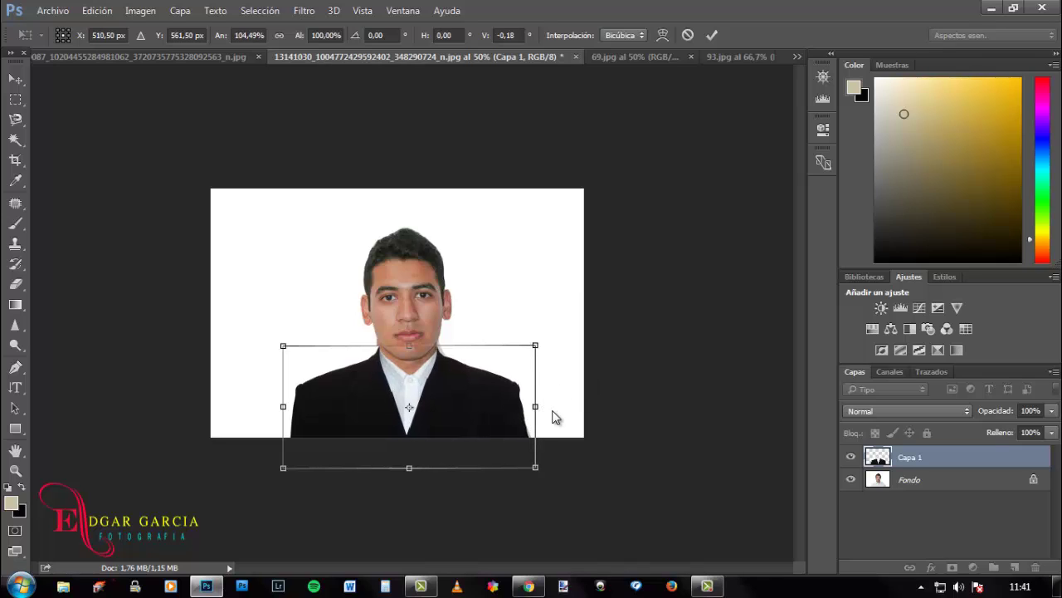
drag(536, 346, 541, 338)
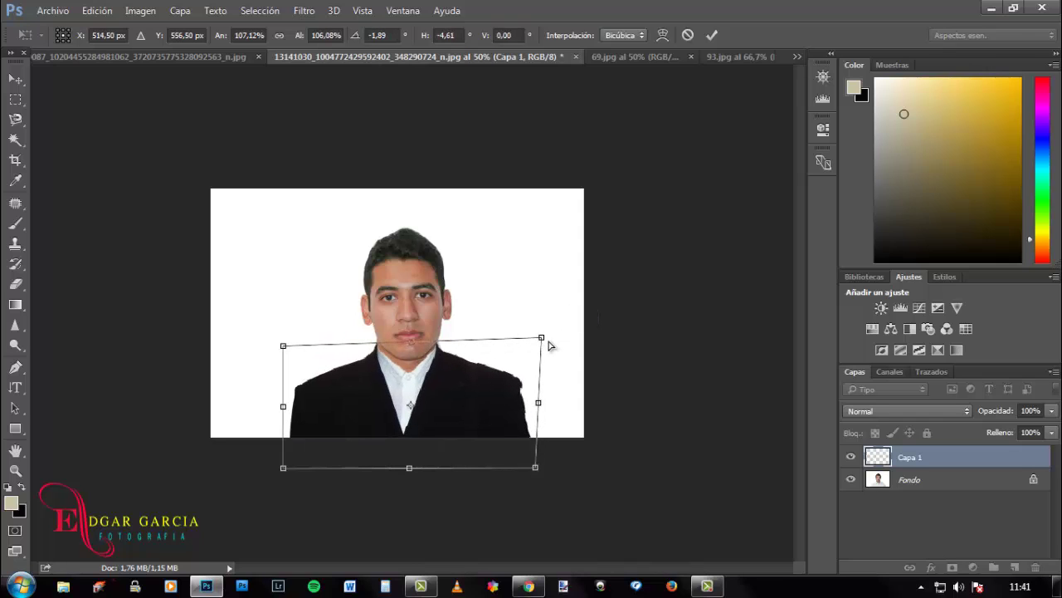
click(716, 33)
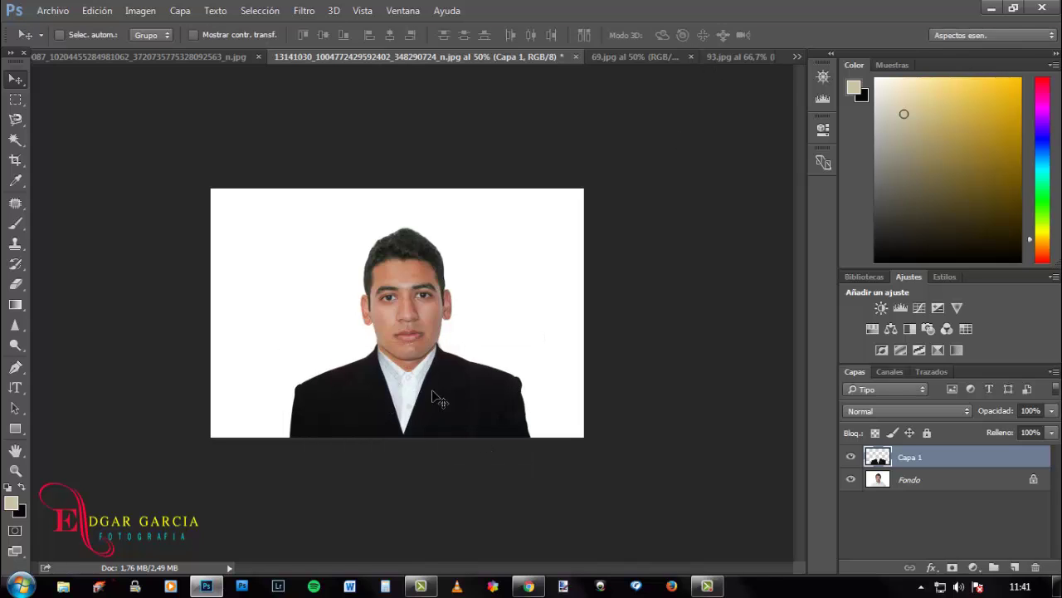
Distort the suit's two upper corners slightly outward so the jacket collar fits the neck and covers the original shirt, and apply it
scroll(440, 390, up, 2)
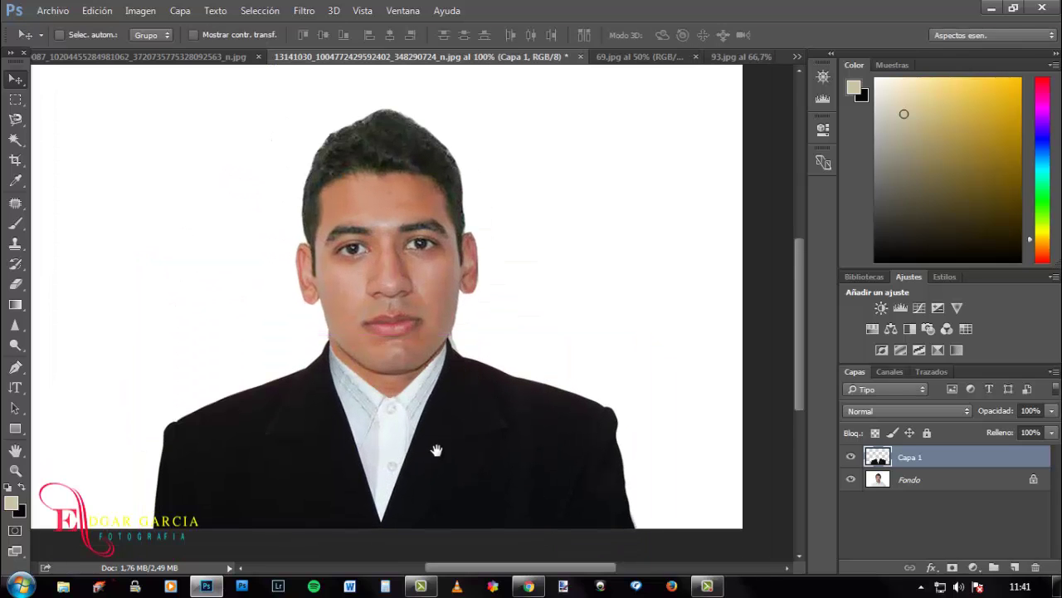
drag(437, 450, 467, 351)
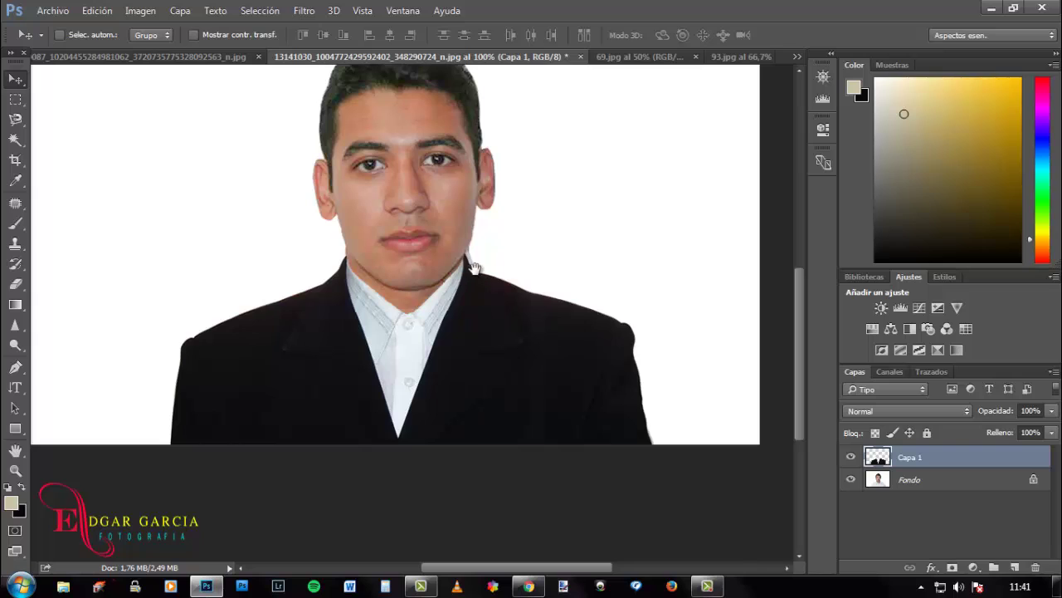
key(ctrl+t)
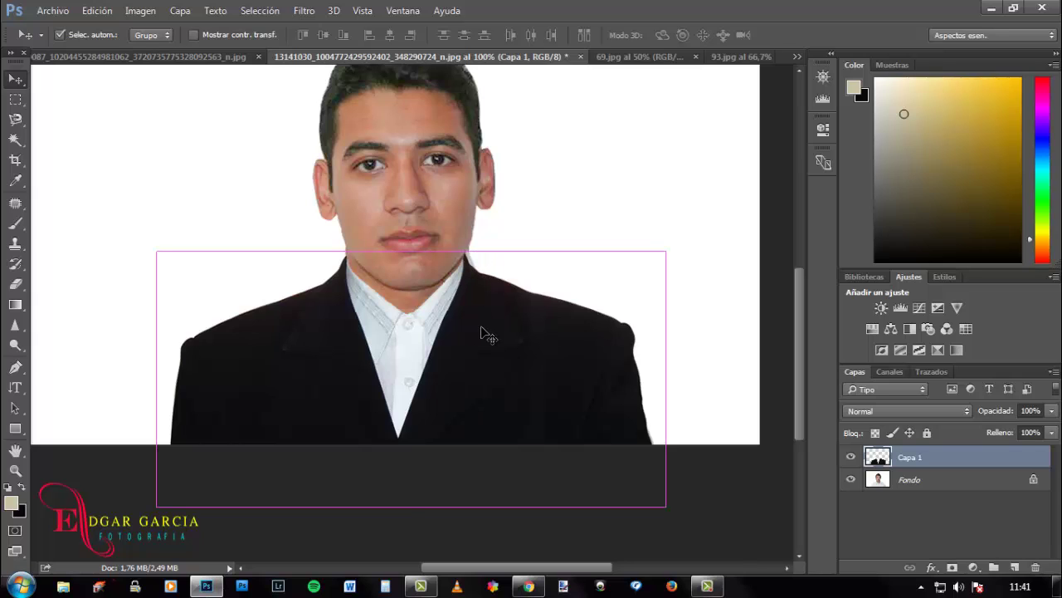
right_click(509, 307)
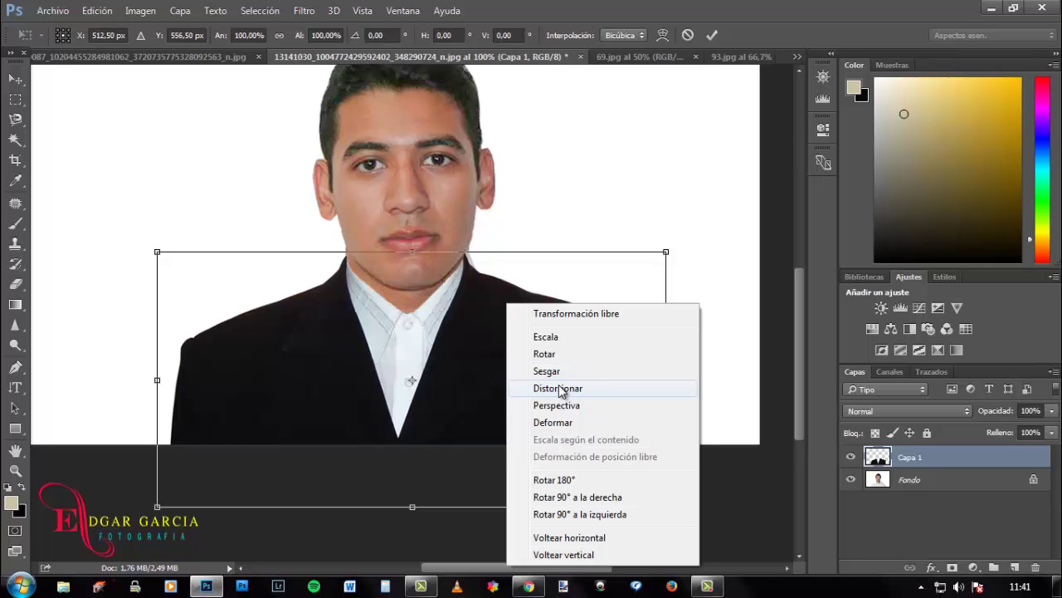
click(561, 388)
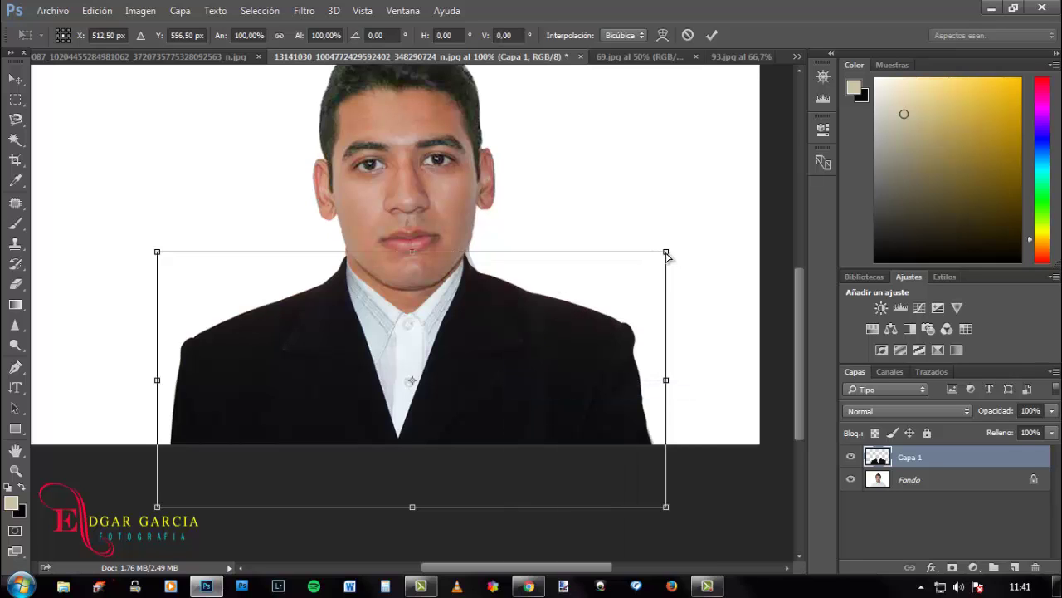
drag(668, 257, 671, 257)
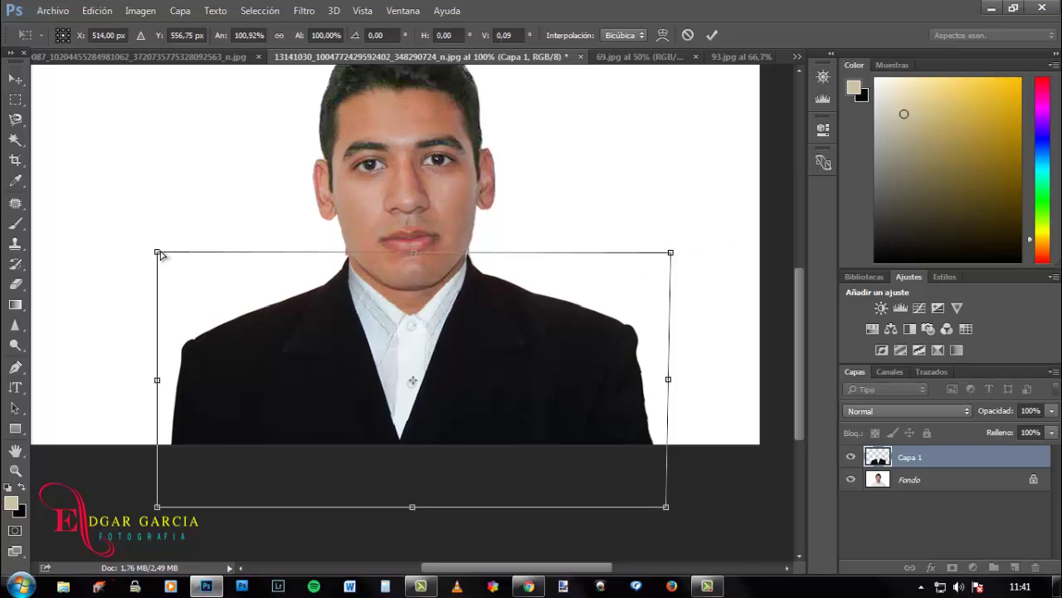
drag(159, 254, 154, 253)
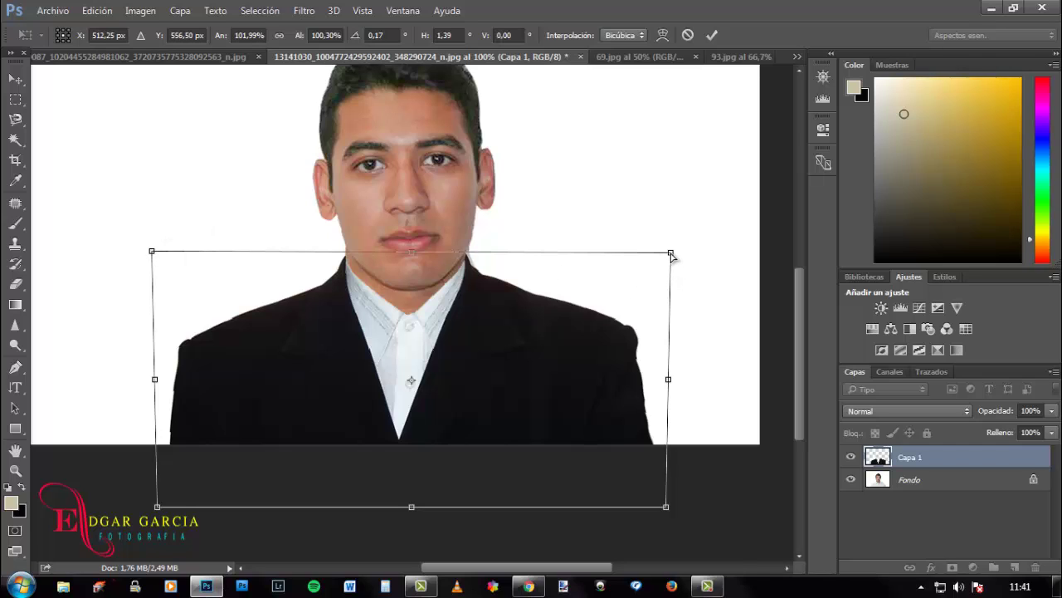
drag(672, 257, 673, 251)
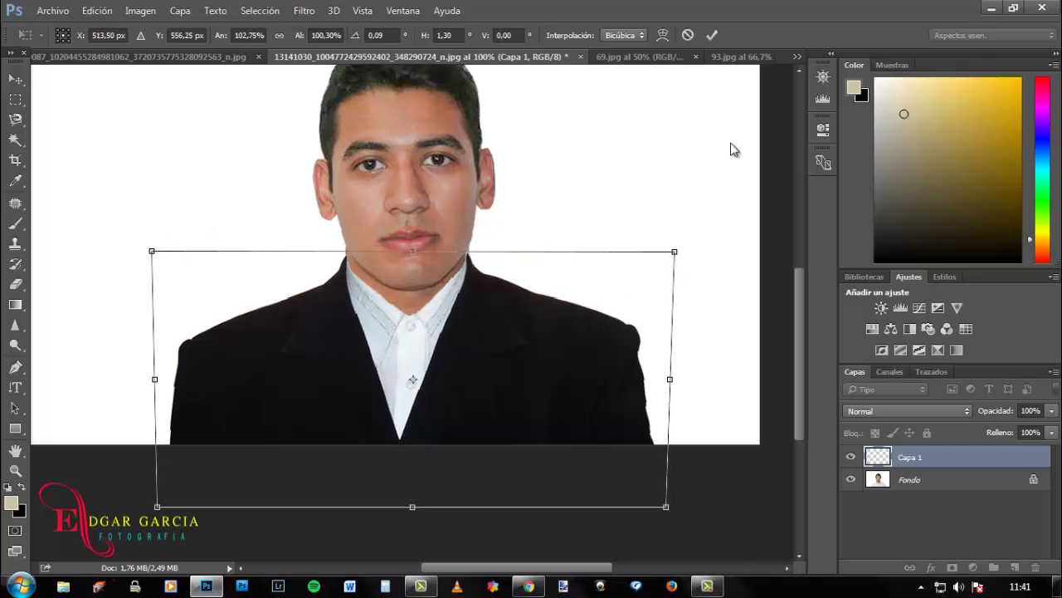
click(711, 36)
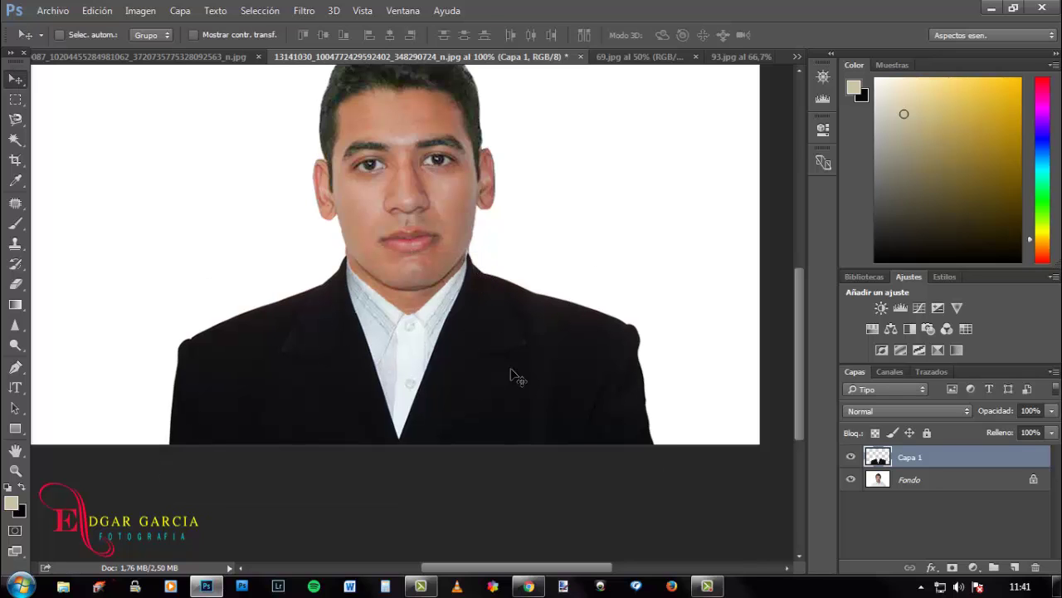
Inspect the collar fit up close and toggle the Fondo layer's visibility to check the suit cutout for leftover background
scroll(470, 288, up, 1)
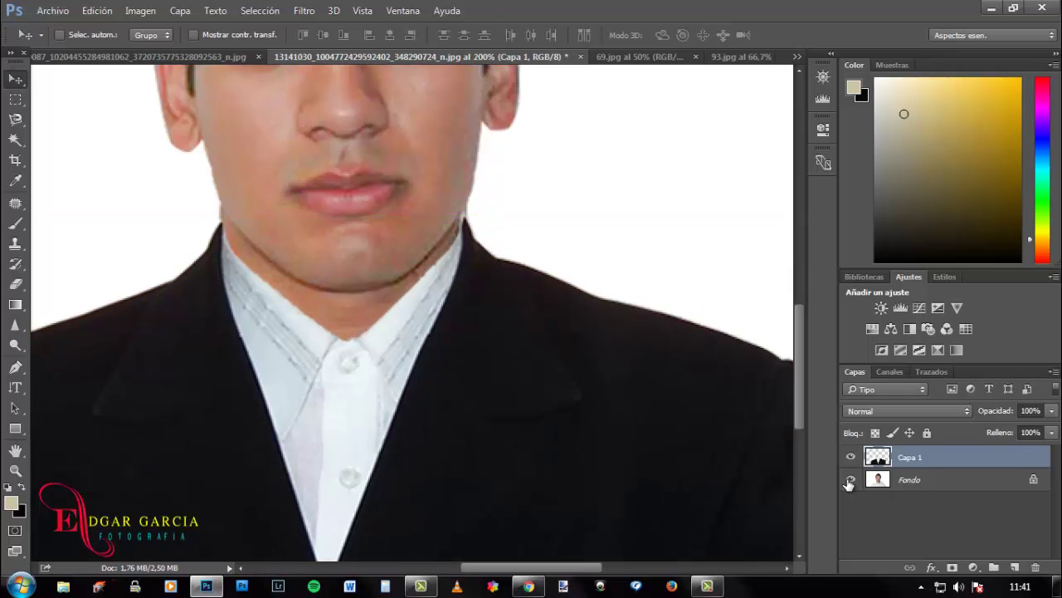
scroll(626, 380, down, 2)
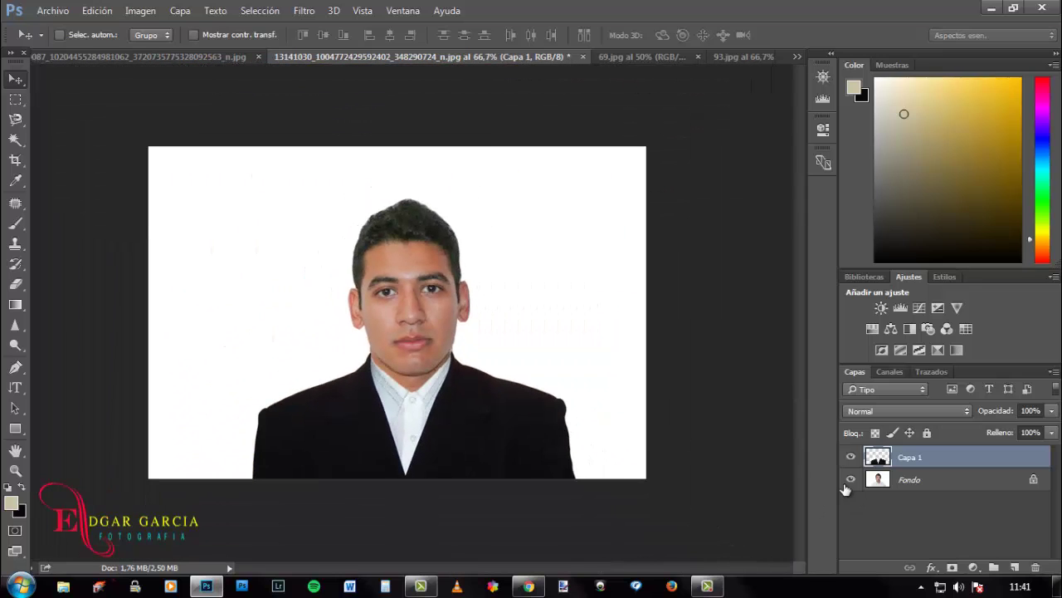
click(851, 479)
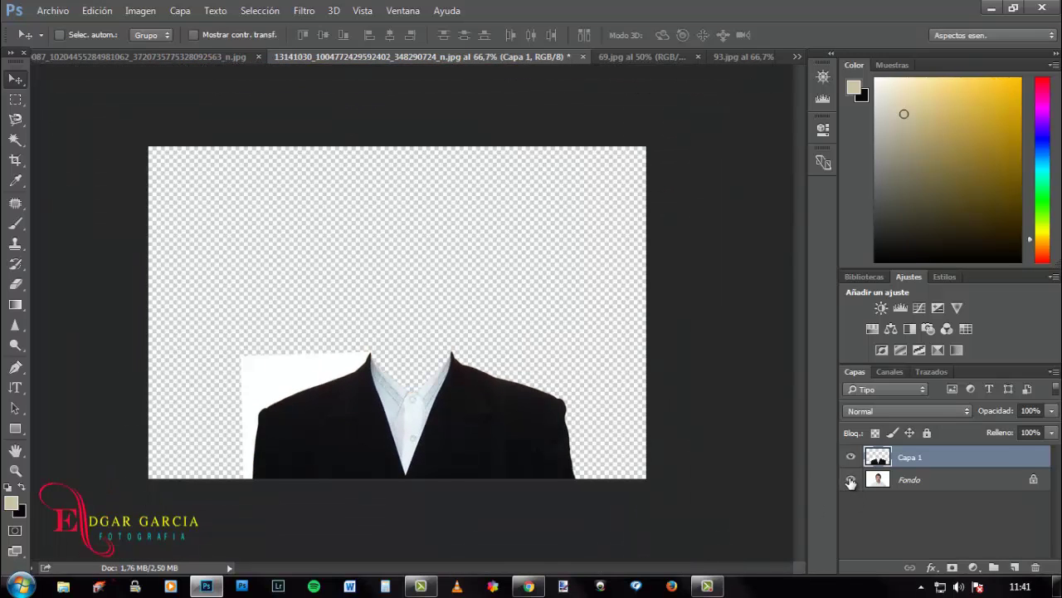
click(850, 480)
click(851, 480)
click(850, 479)
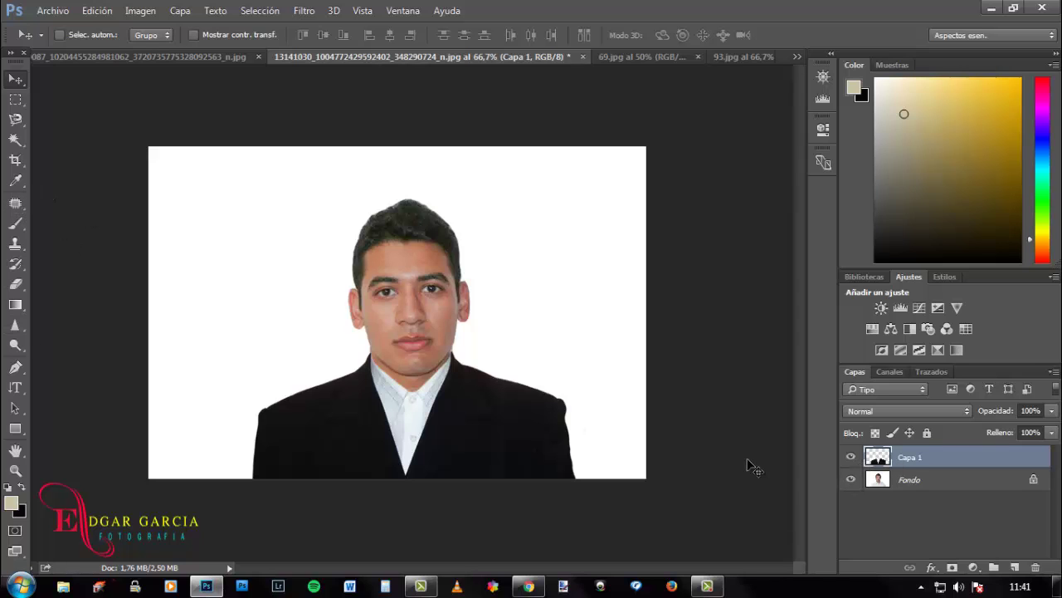
Hide the Fondo layer and remove the remaining white area beside the suit's left shoulder using the Magic Wand
click(850, 480)
click(15, 140)
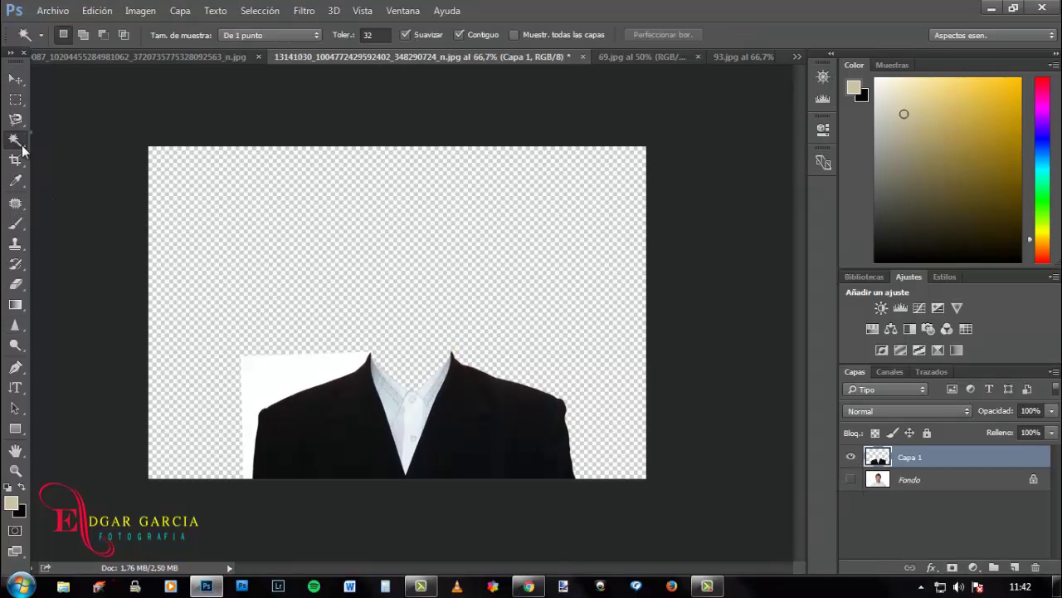
click(290, 368)
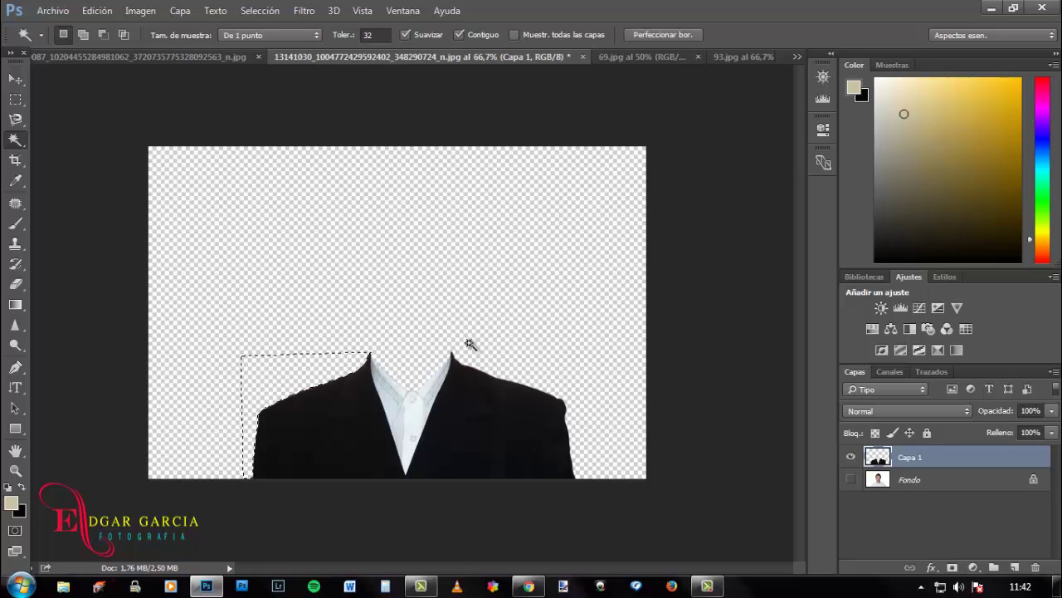
Show the Fondo layer again beneath the suit and clear the Magic Wand selection on Capa 1
click(338, 372)
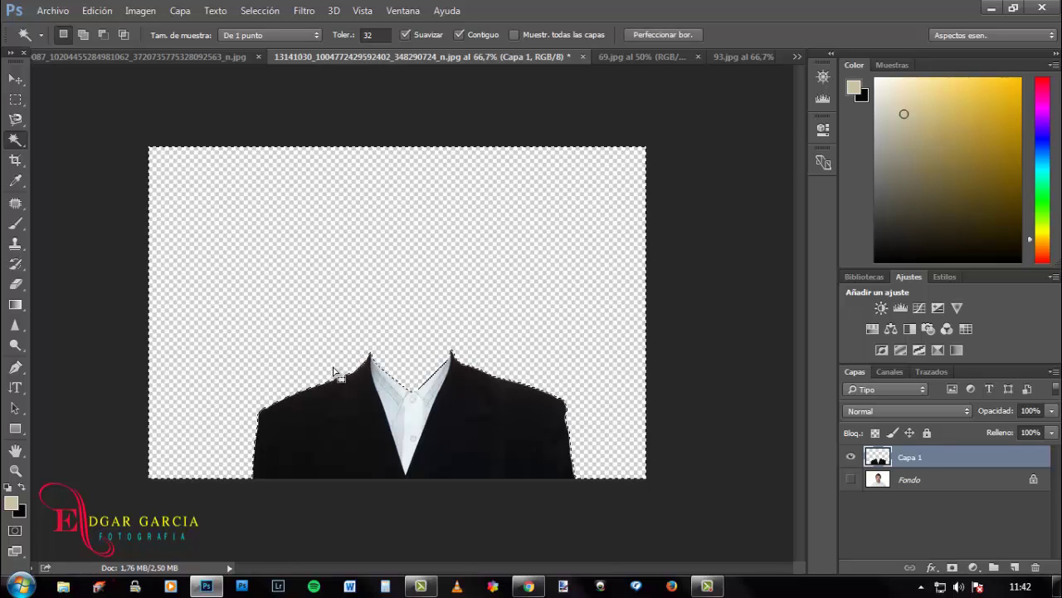
click(851, 479)
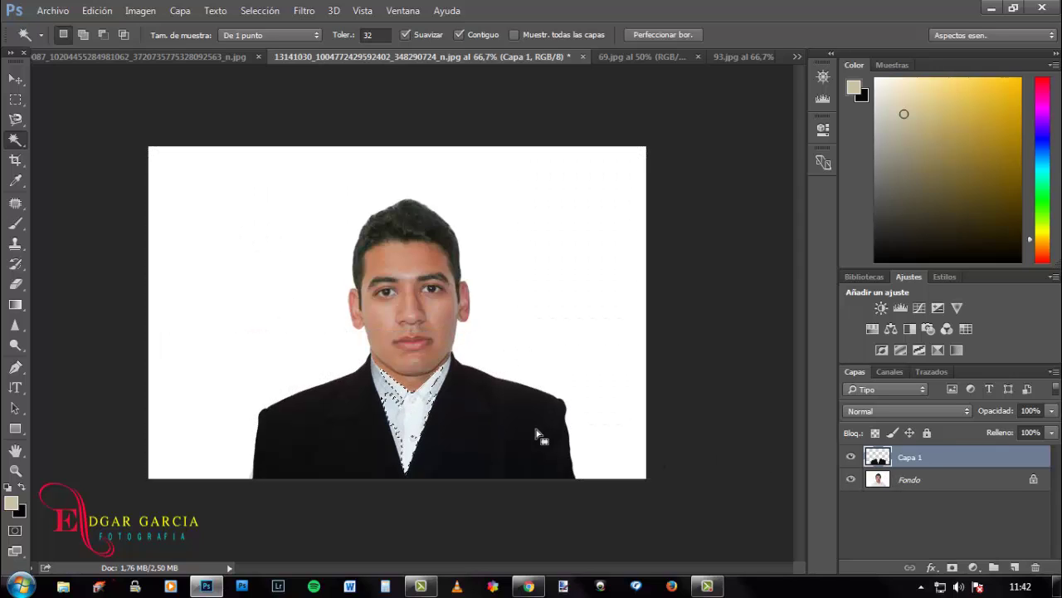
click(540, 434)
right_click(324, 396)
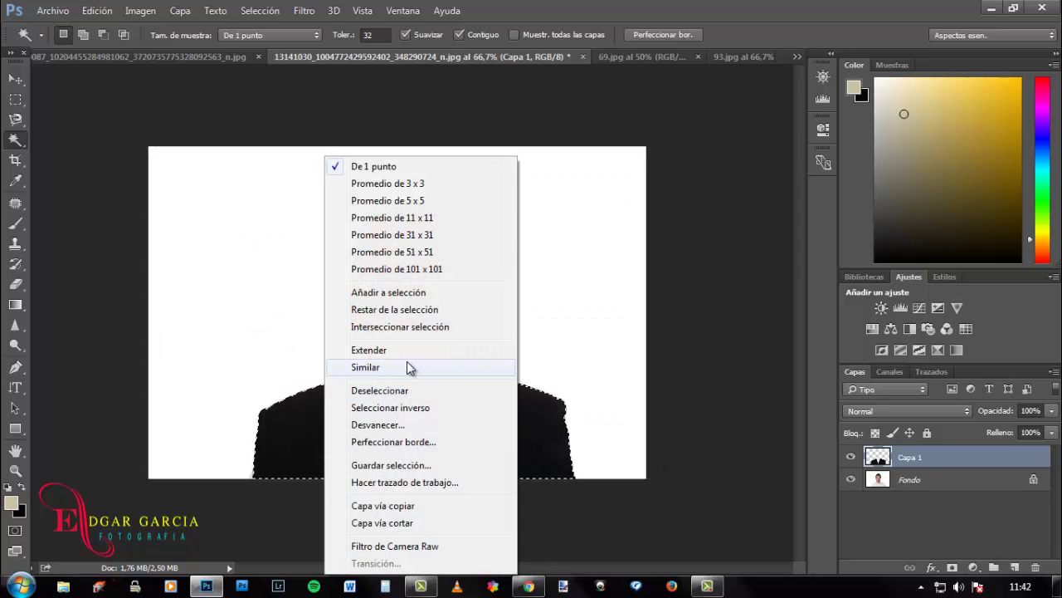
click(375, 390)
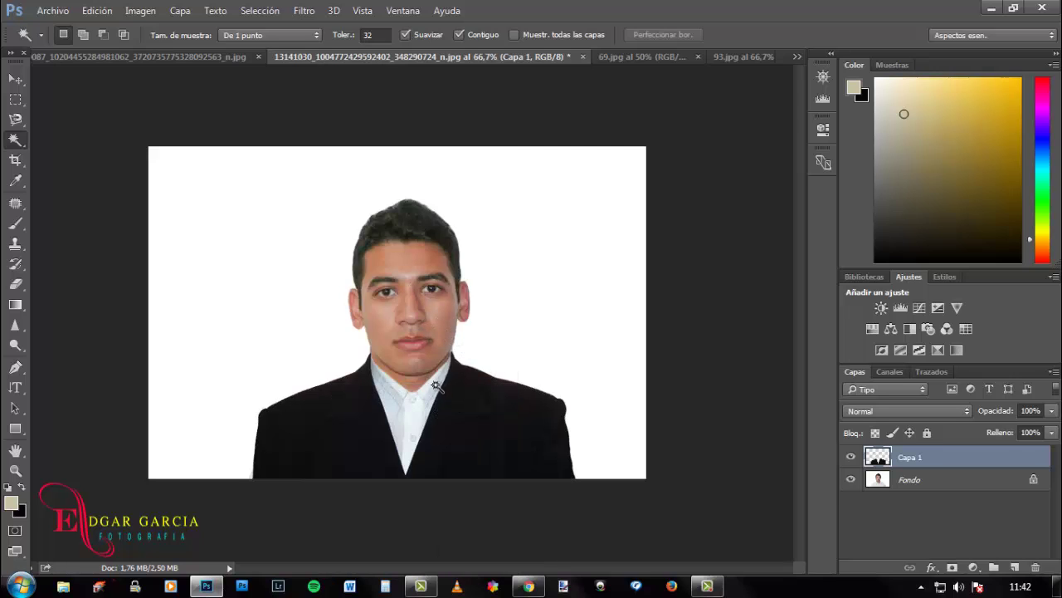
On the Fondo layer, clone white background over the leftover shirt edge beside the neck, using a 9 px Clone Stamp brush
scroll(465, 360, up, 2)
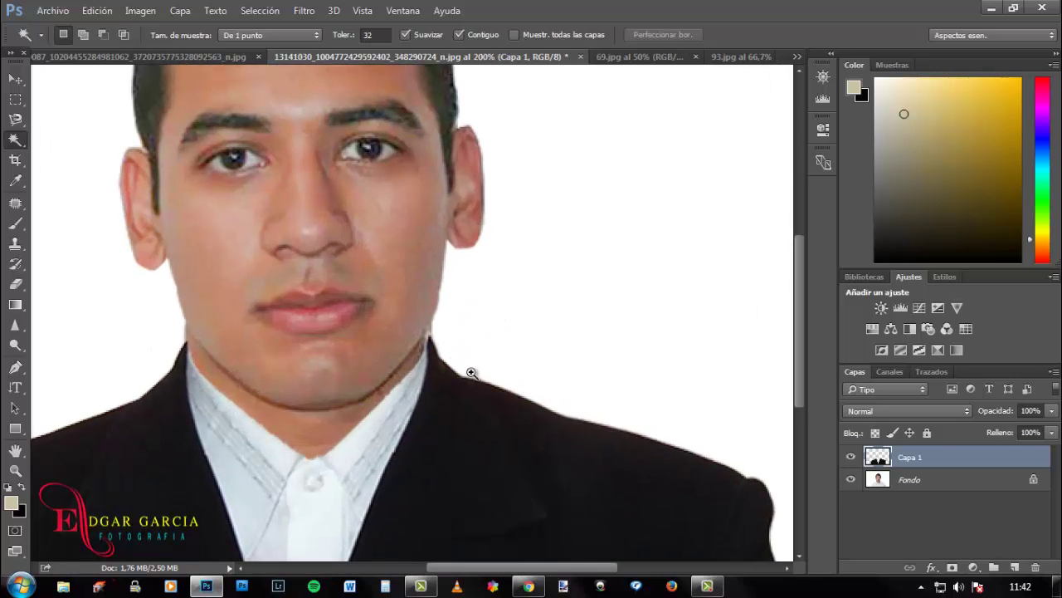
click(897, 479)
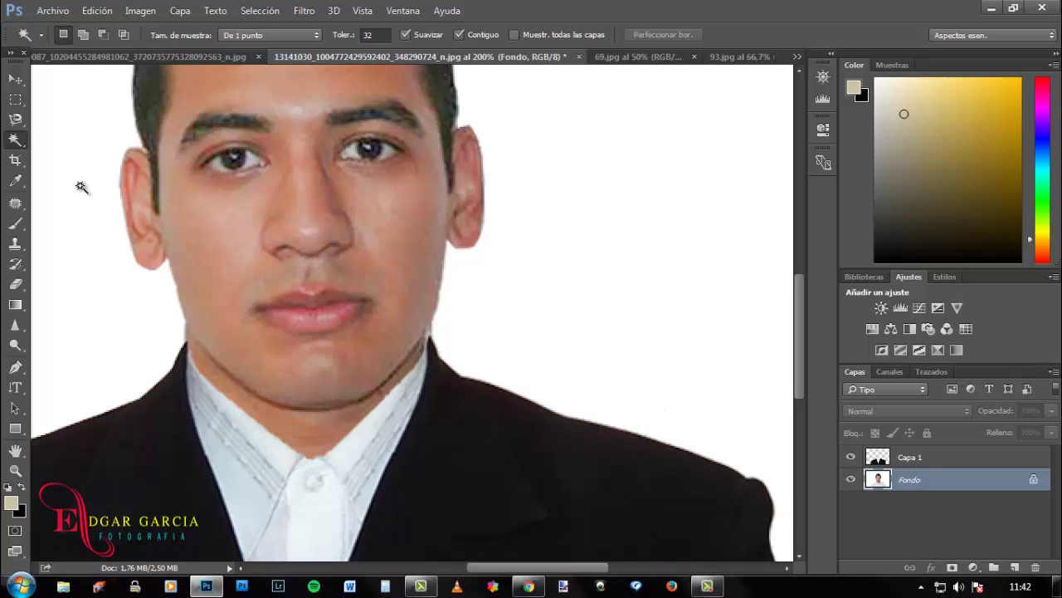
click(11, 247)
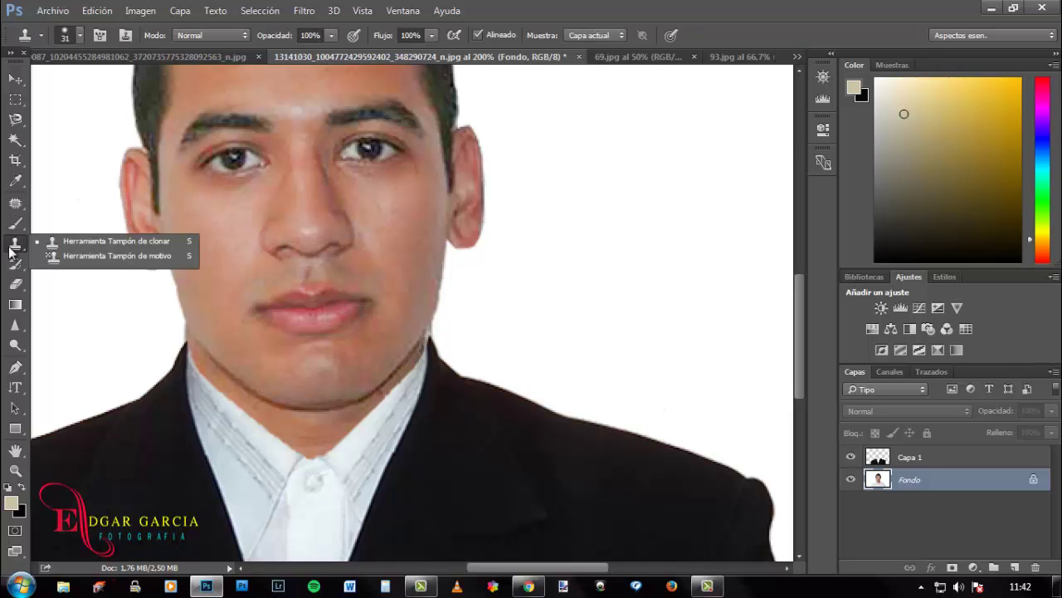
click(60, 241)
right_click(545, 309)
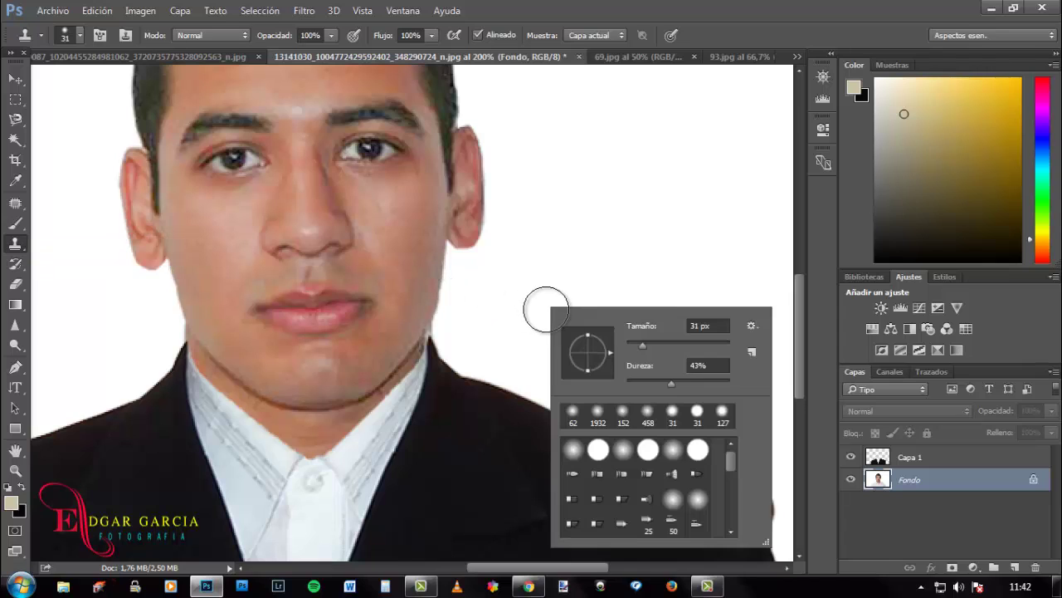
drag(638, 342, 630, 348)
click(465, 327)
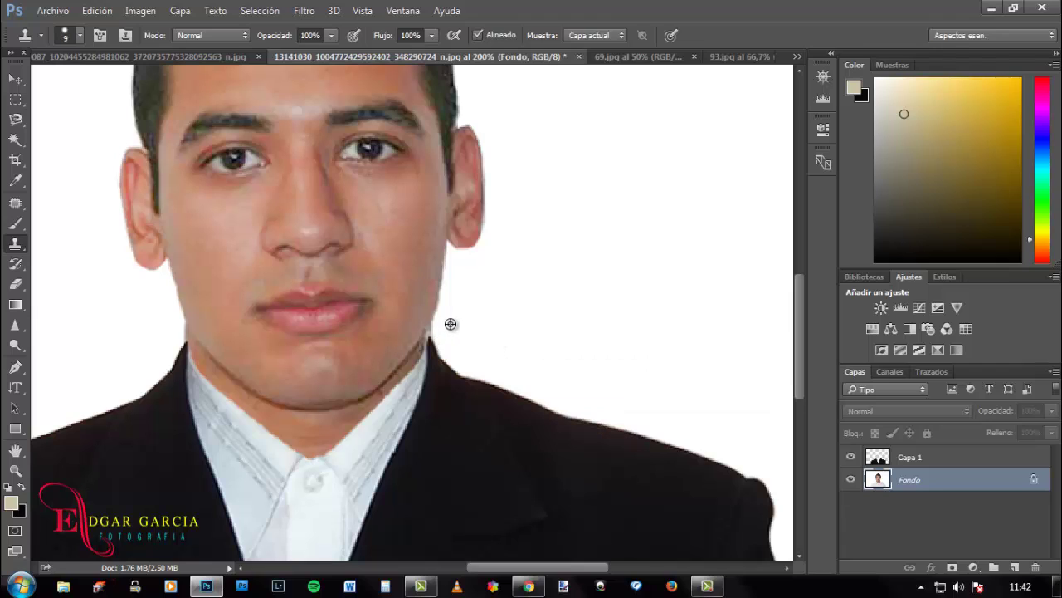
mouse_move(438, 333)
mouse_down()
mouse_move(457, 315)
mouse_move(476, 323)
mouse_move(434, 332)
mouse_up()
Step back through the document history to the first Clone Stamp stroke
click(403, 11)
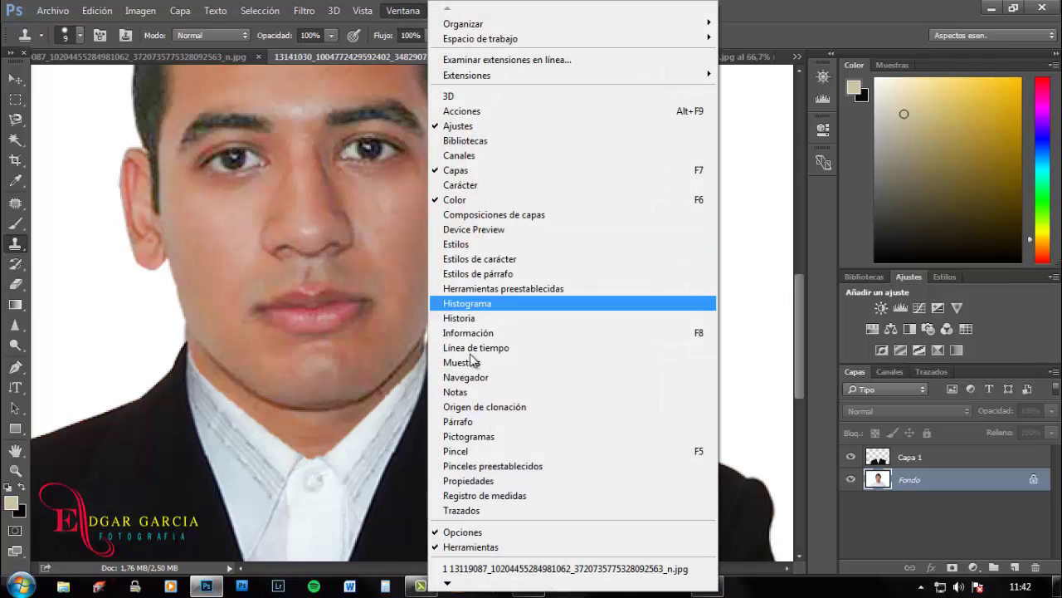
click(498, 319)
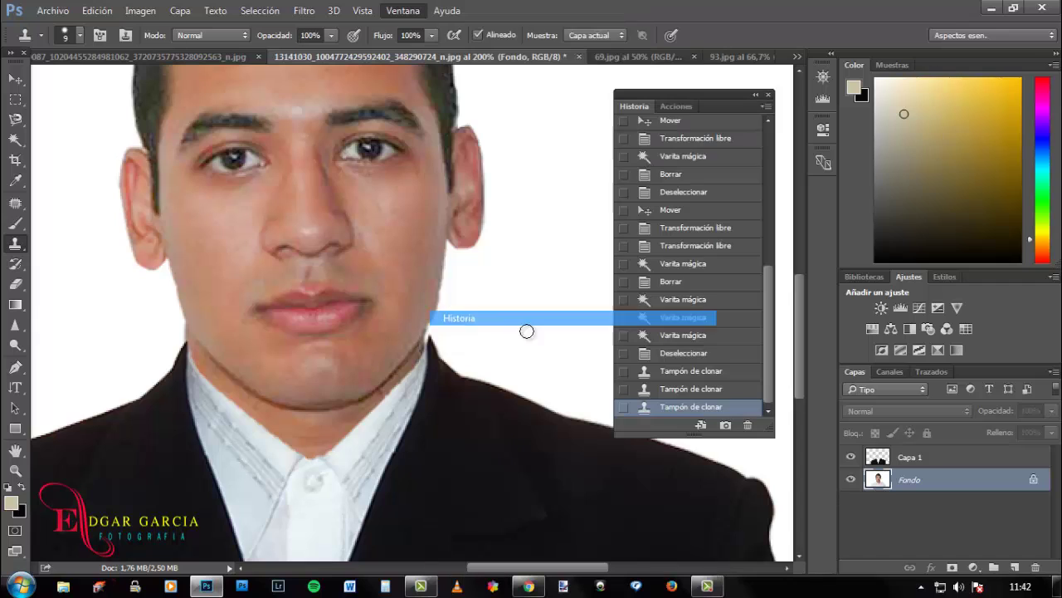
click(686, 390)
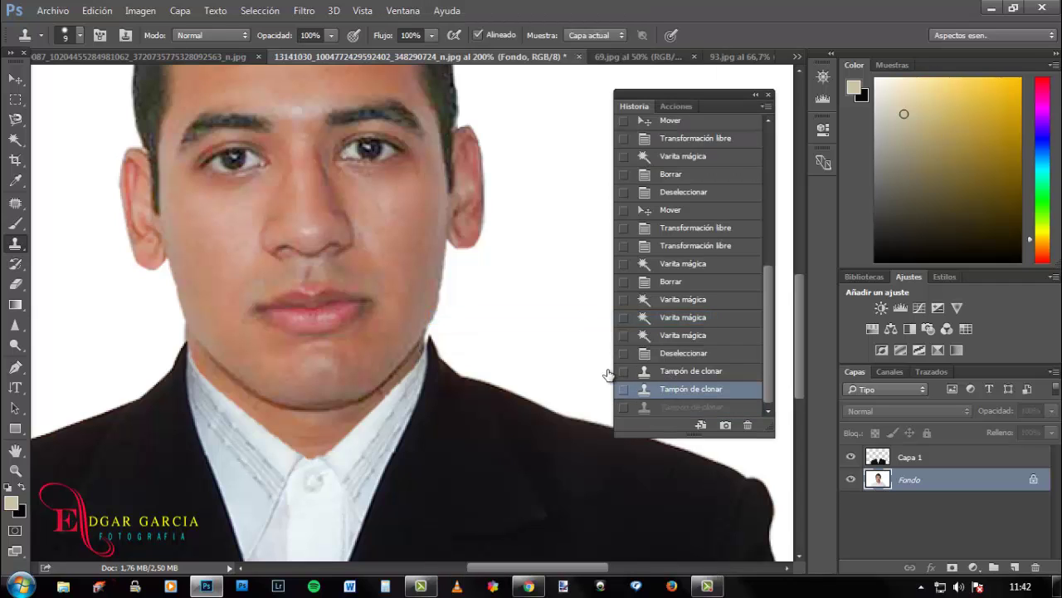
click(682, 371)
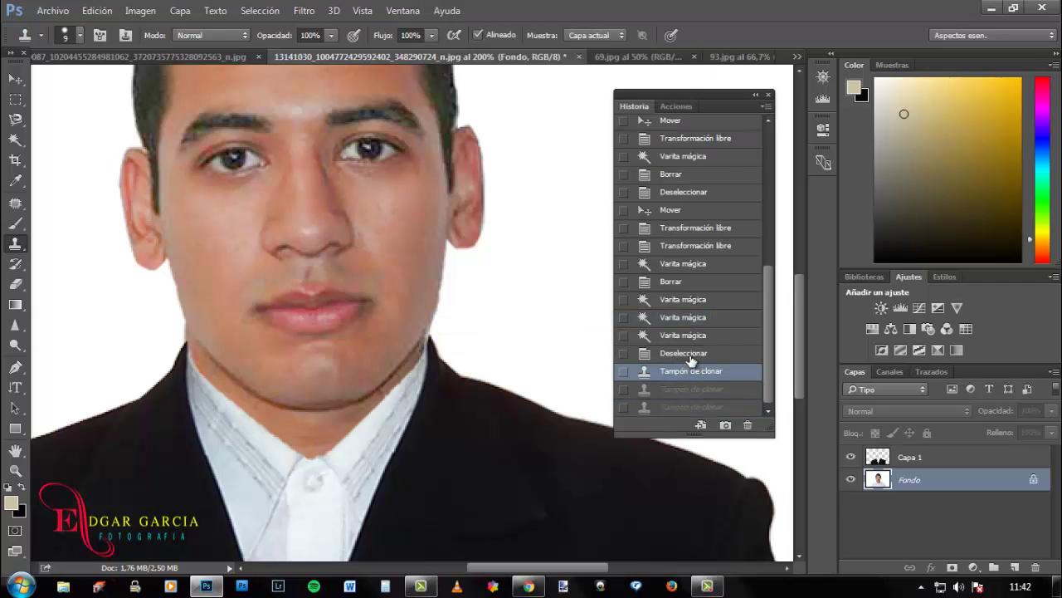
Clone clean white background over the remaining shirt edges where the suit collar meets both sides of the neck
click(477, 332)
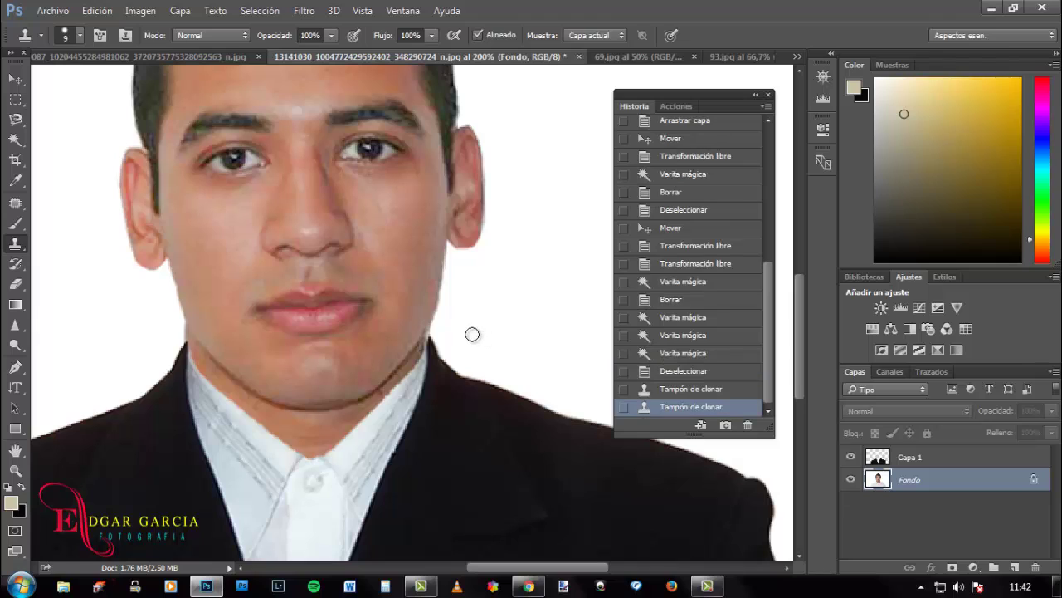
click(768, 96)
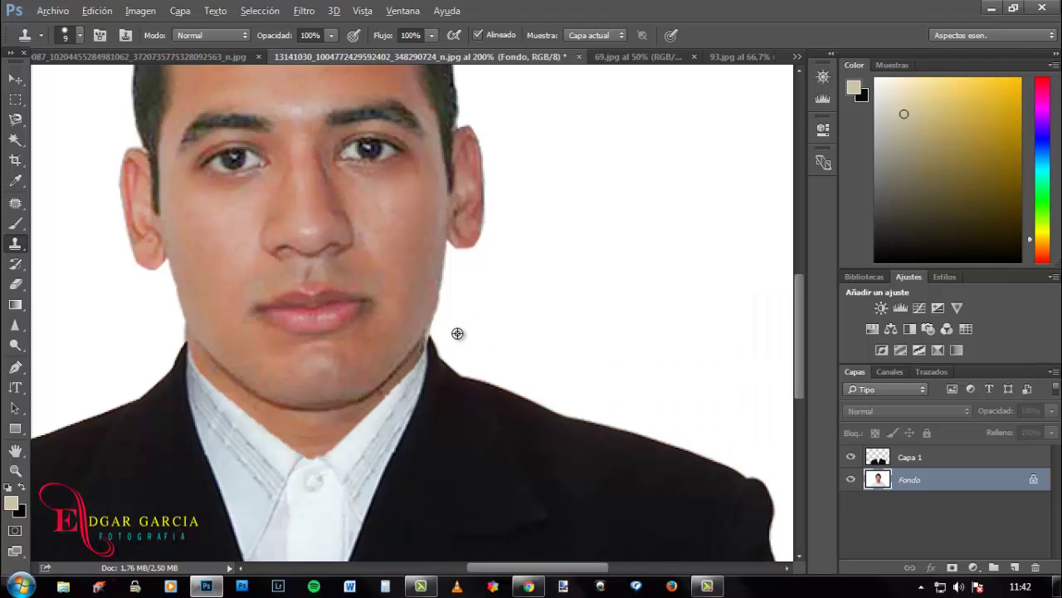
drag(437, 333, 453, 349)
drag(179, 334, 180, 350)
alt+click(614, 308)
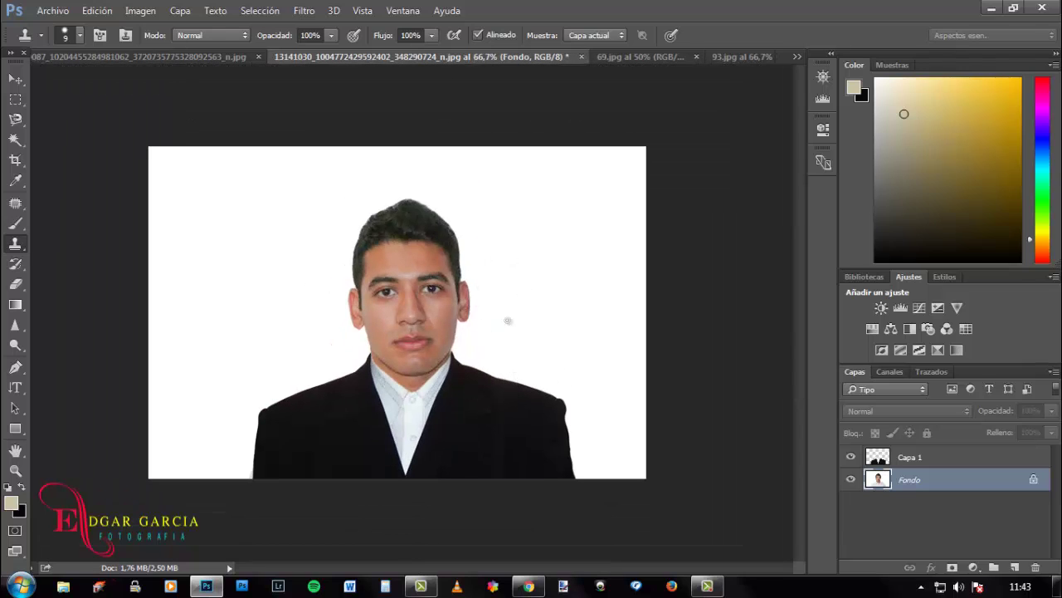
Flatten the portrait into a single layer and save it as a progressive JPEG at quality 12 (Máxima)
right_click(956, 485)
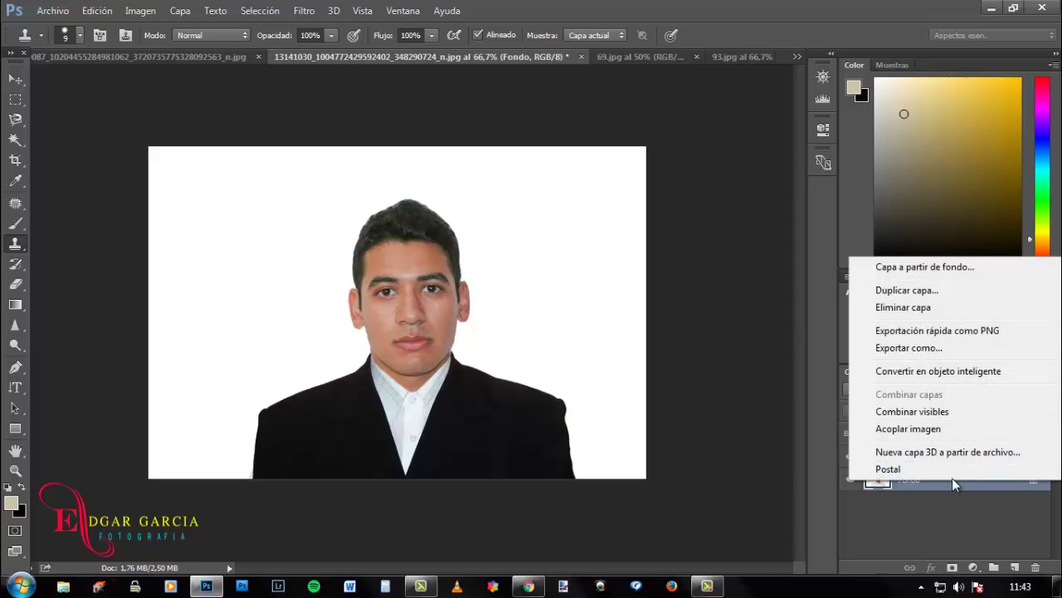
click(908, 429)
key(ctrl+s)
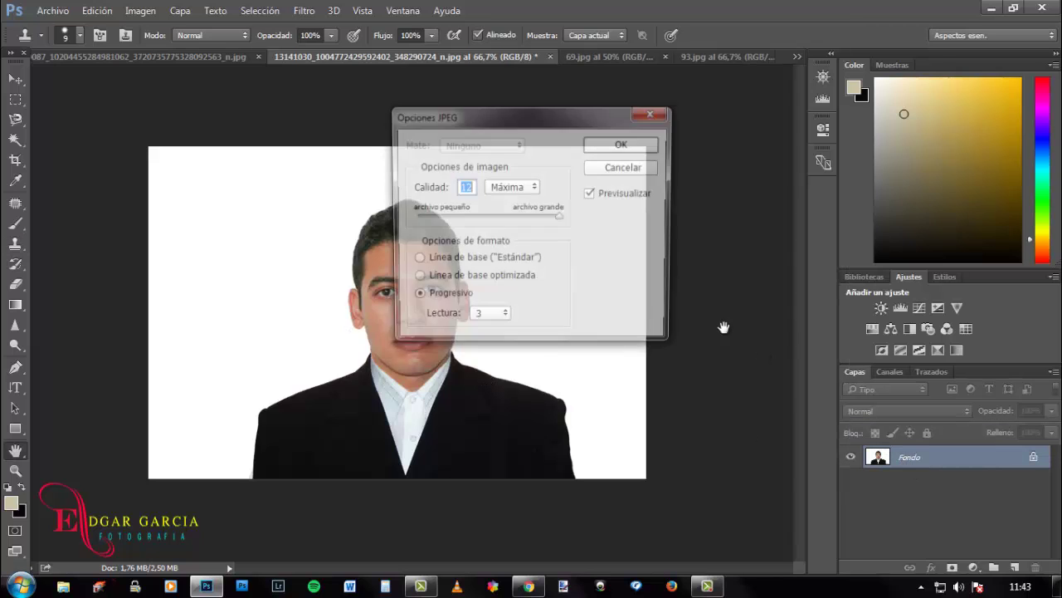
click(622, 143)
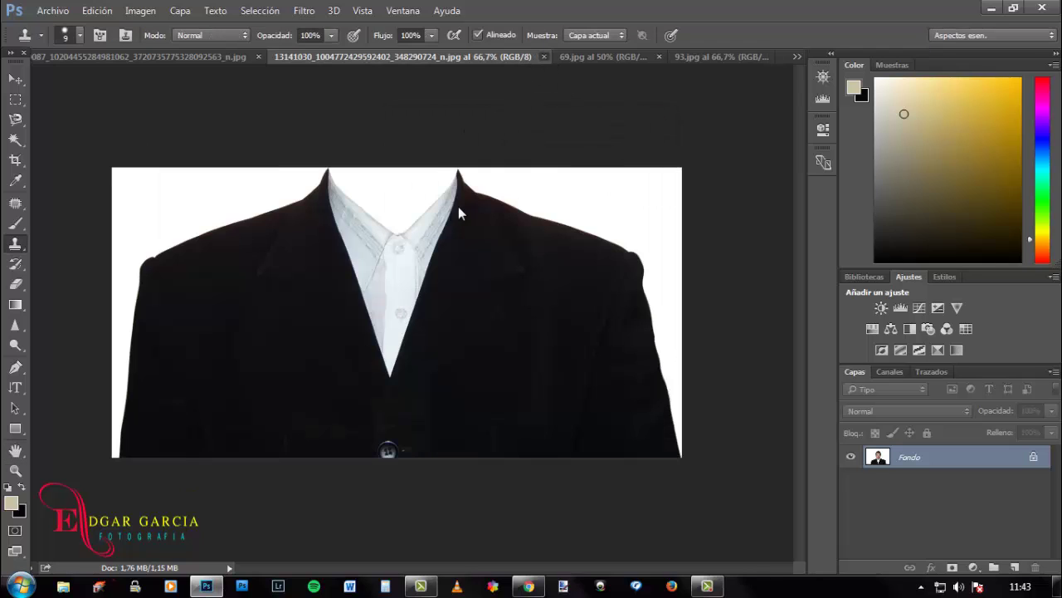
Close the finished portrait and the suit image 69.jpg, and switch to the sideways photo of the boy
click(545, 57)
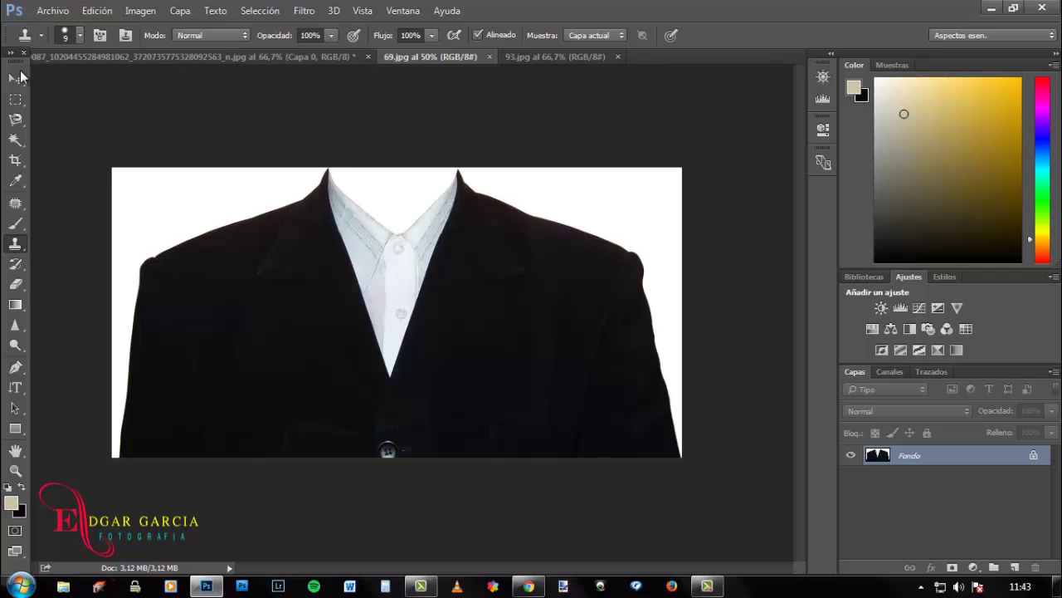
click(489, 57)
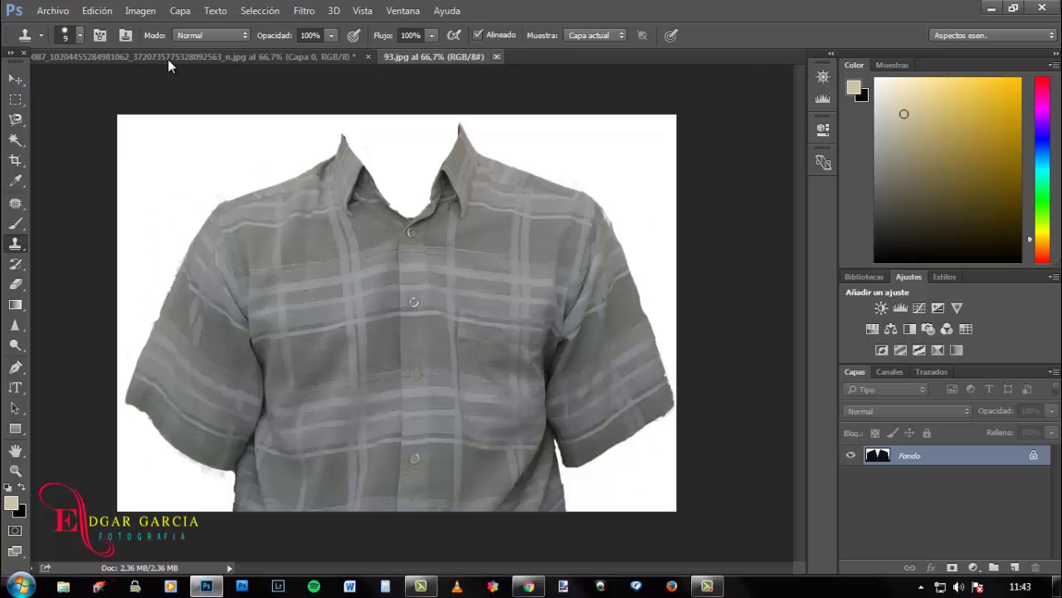
drag(15, 78, 130, 68)
click(141, 57)
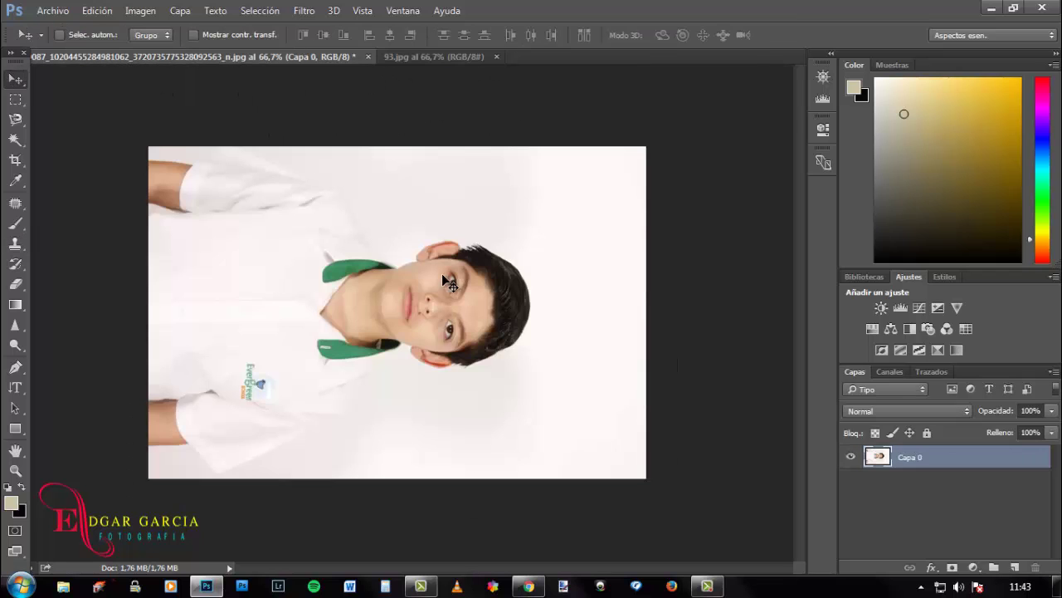
Rotate the boy's photo on Capa 0 by 90° to the left
click(94, 12)
mouse_move(203, 311)
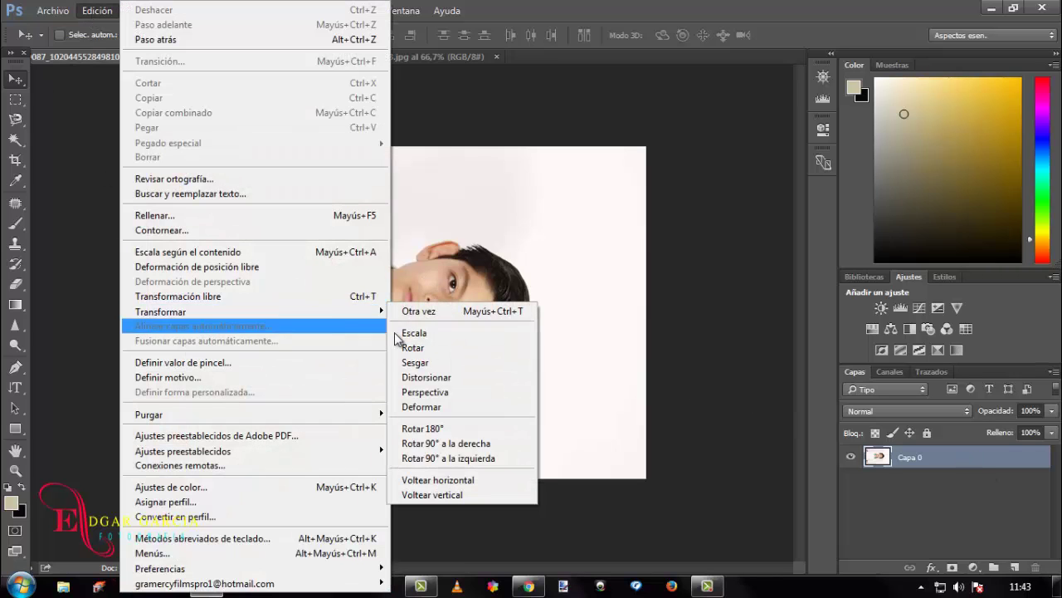
click(468, 458)
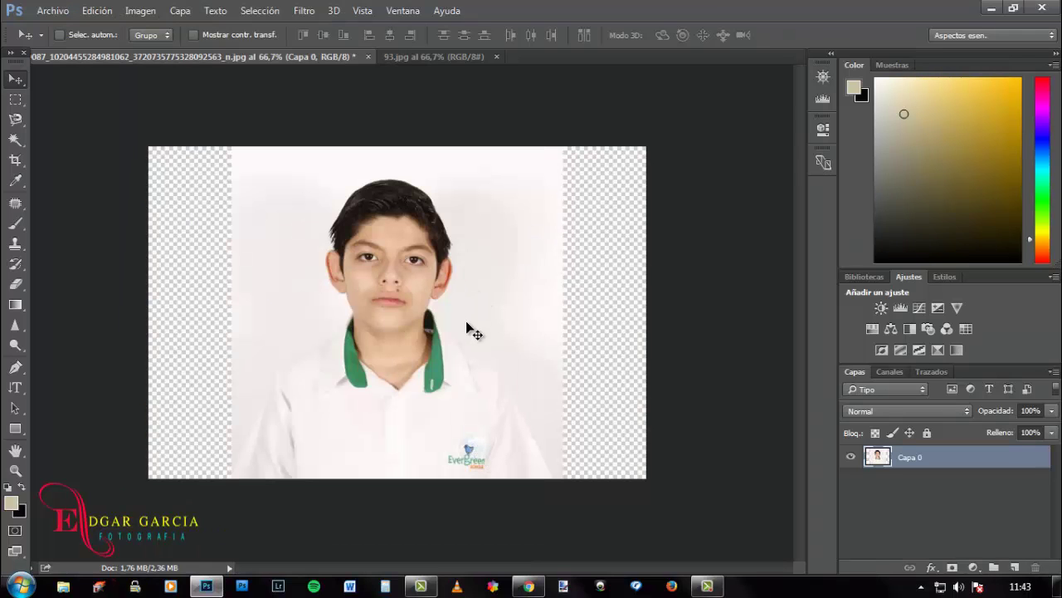
drag(502, 341, 501, 340)
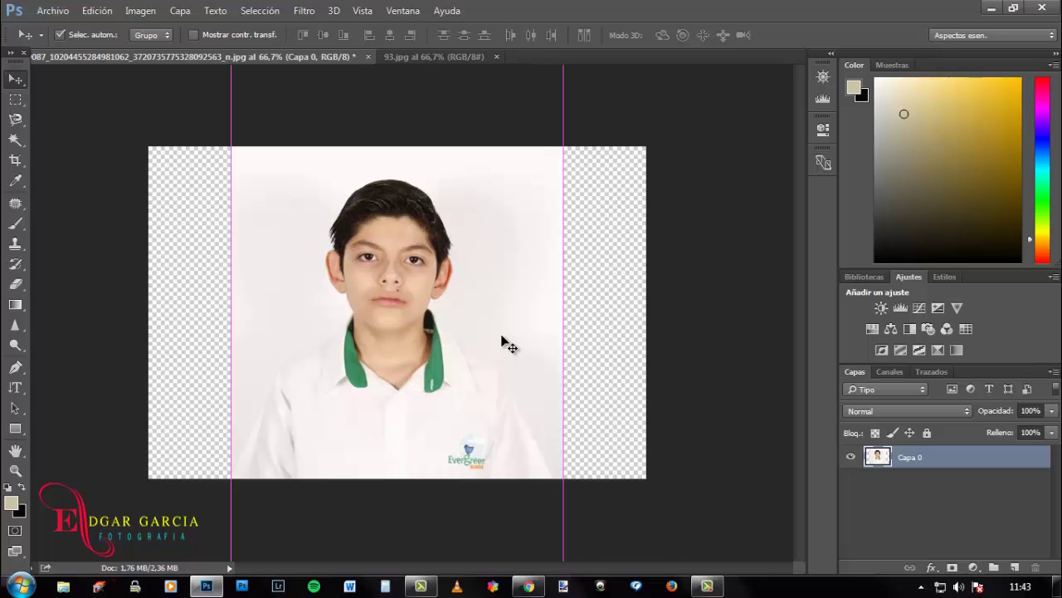
Enlarge the boy's photo slightly, tilt it a little to straighten the head, reposition it, and apply the transformation
key(ctrl+t)
alt+click(528, 340)
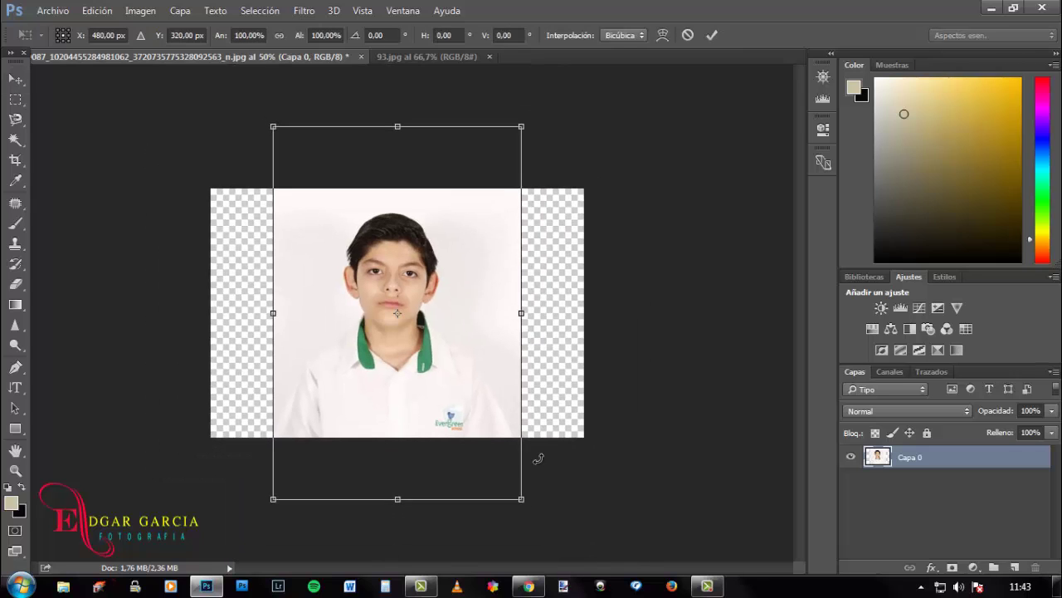
drag(523, 497, 546, 518)
drag(571, 453, 574, 441)
drag(287, 532, 285, 533)
click(712, 35)
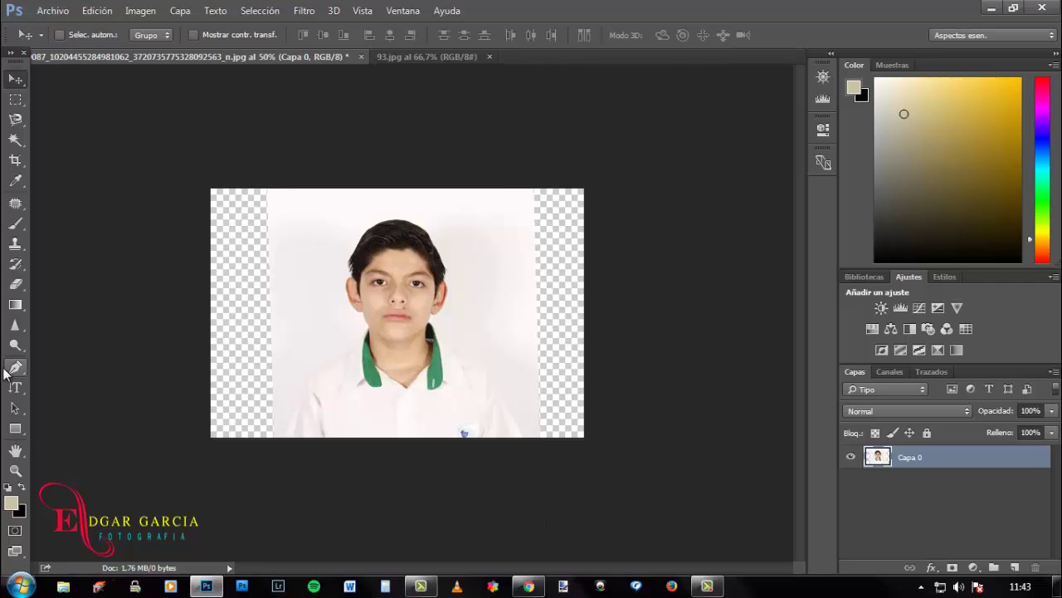
Draw a rectangle shape of about 1110 × 724 px that covers the whole canvas
click(15, 428)
drag(184, 170, 228, 197)
drag(388, 303, 614, 450)
click(614, 451)
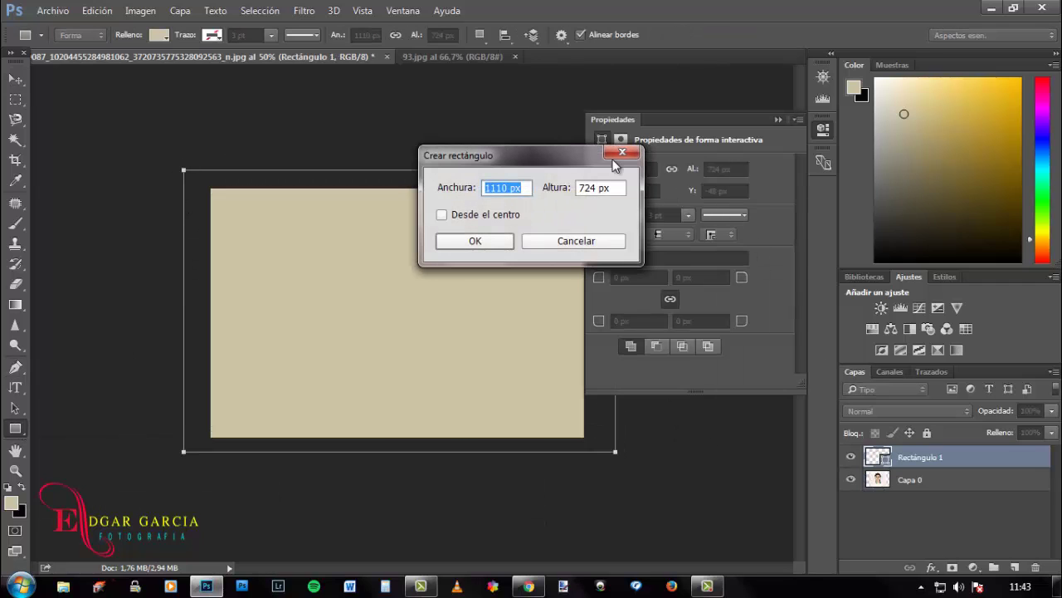
click(494, 239)
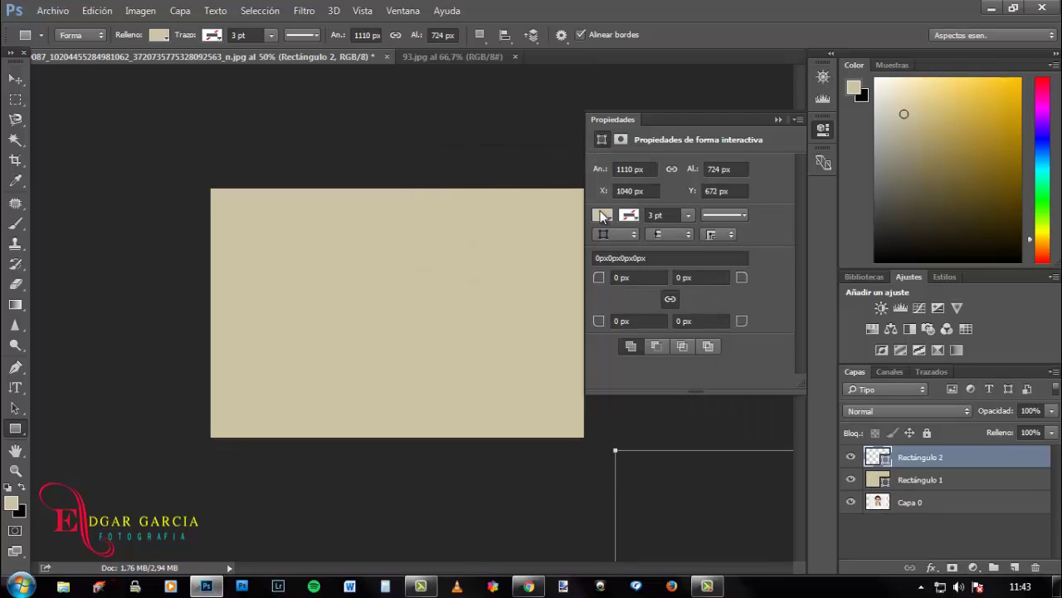
click(601, 216)
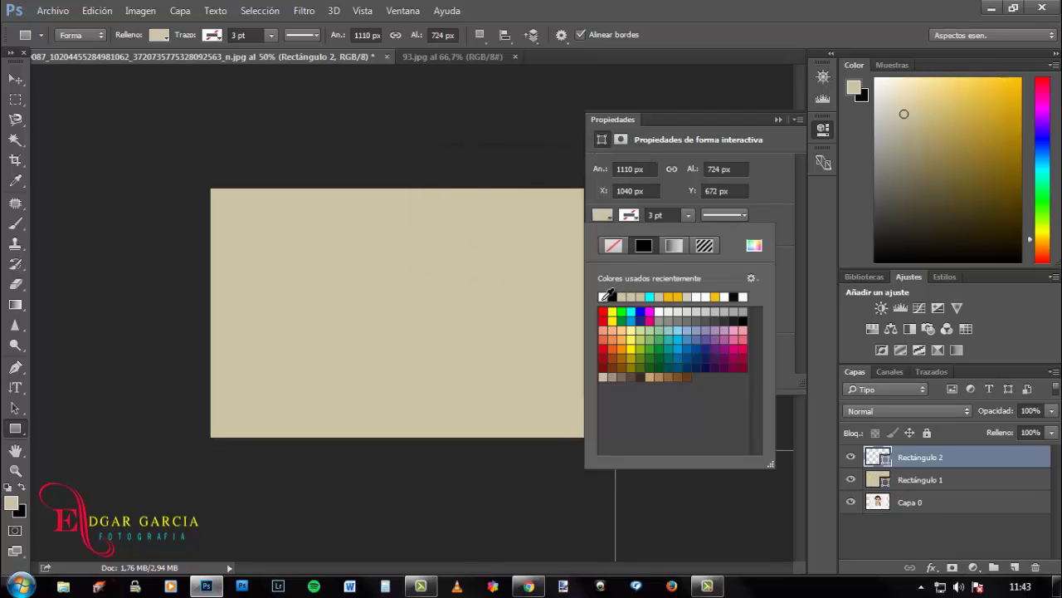
click(606, 297)
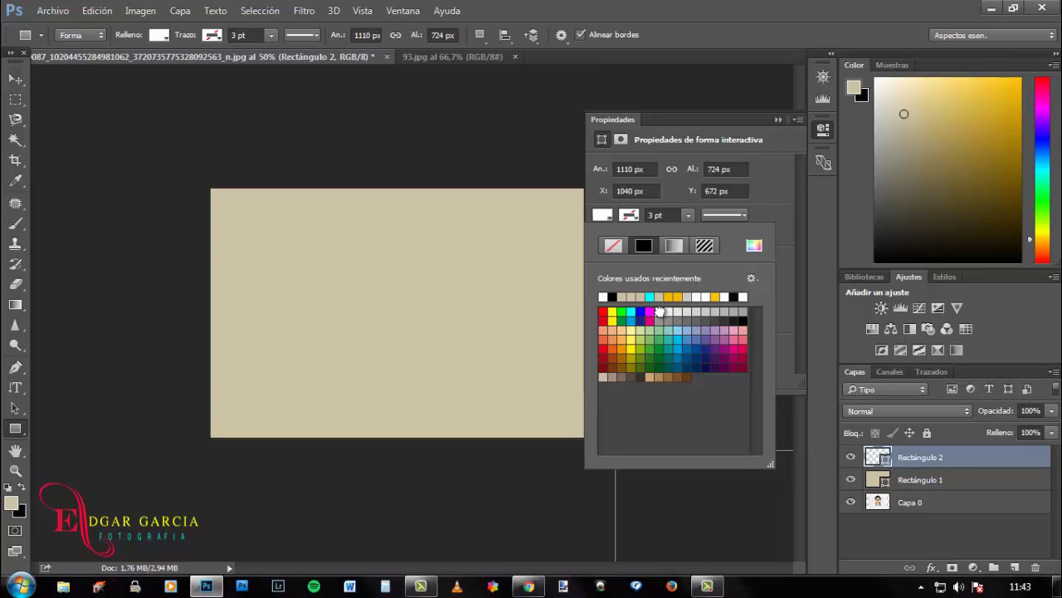
click(777, 120)
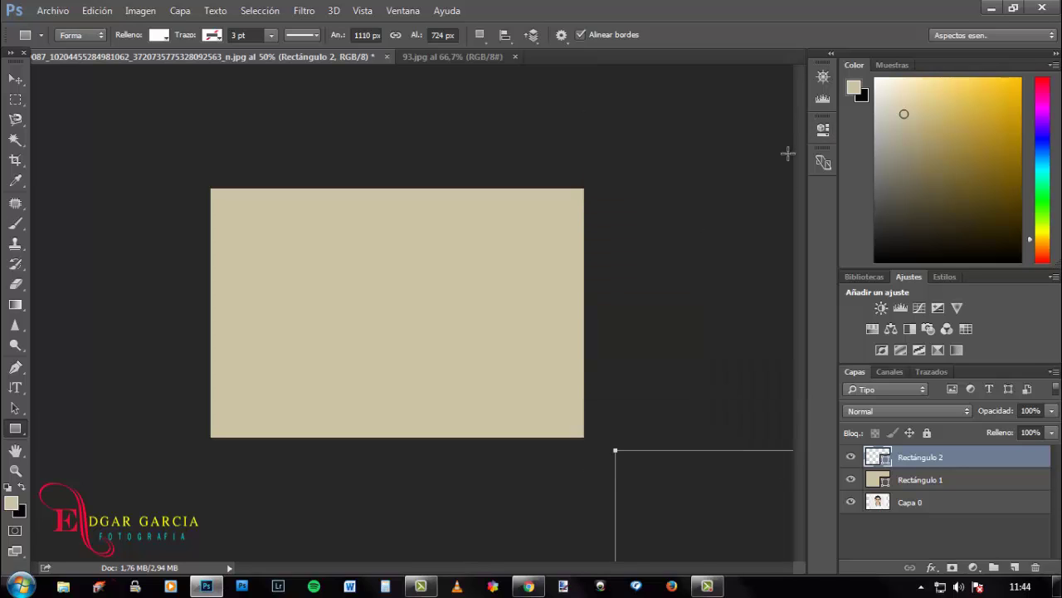
key(Delete)
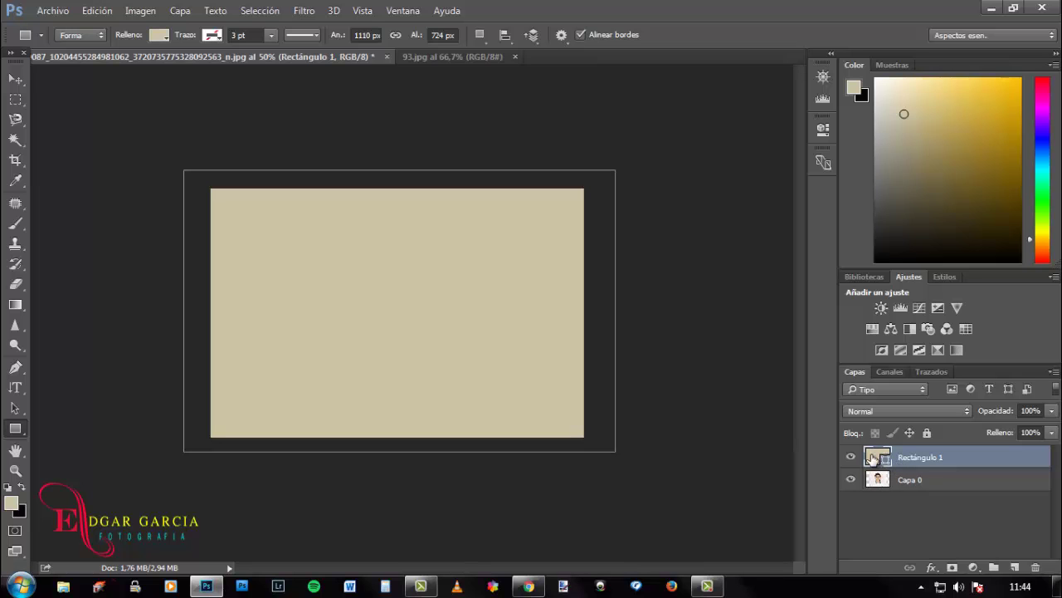
Change the fill of the Rectángulo 1 shape to near-white, #fefdfb
double_click(875, 458)
click(565, 110)
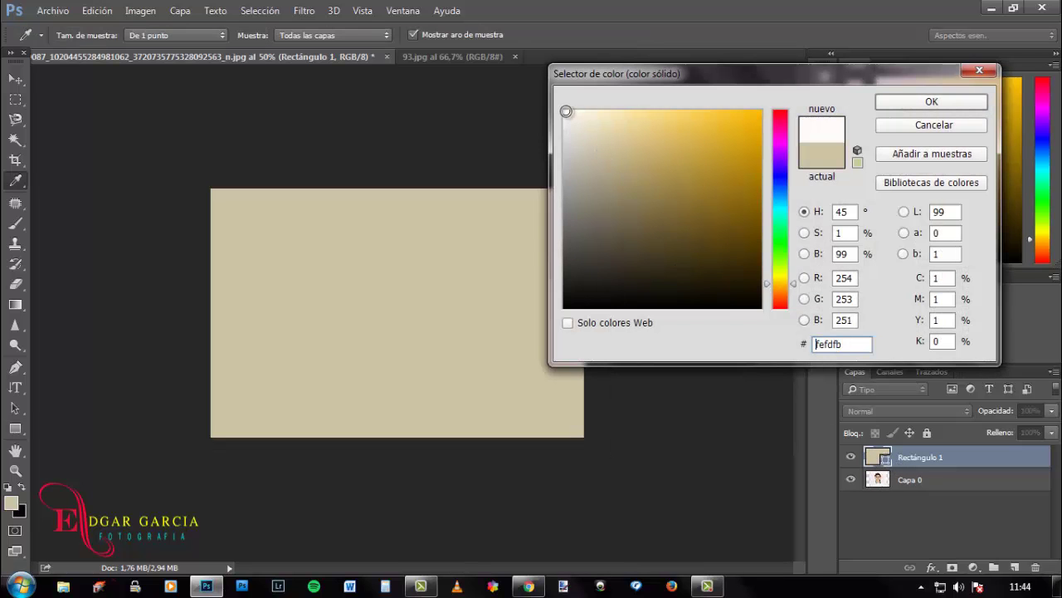
click(910, 103)
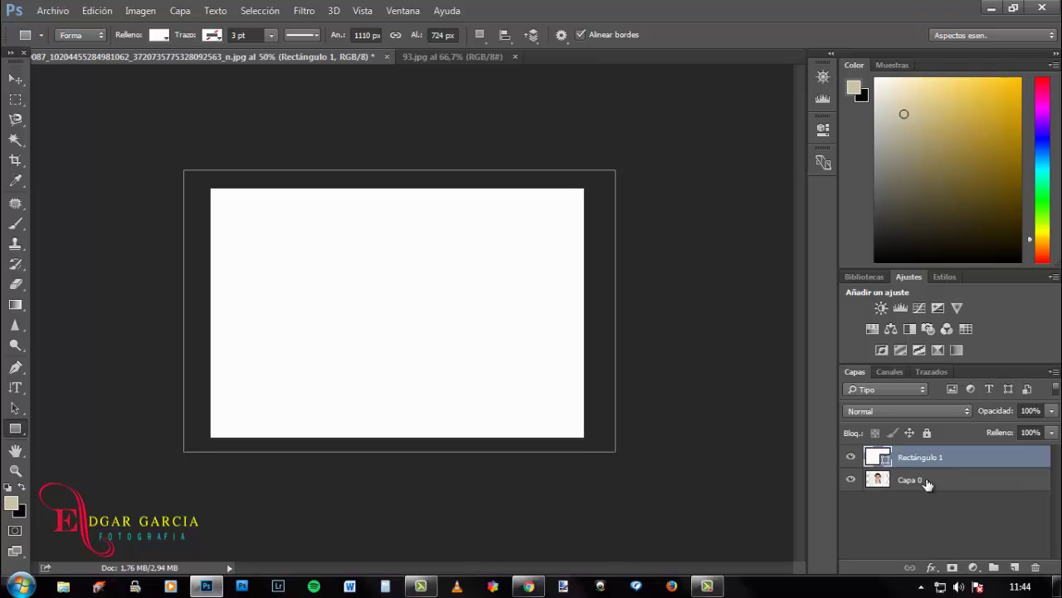
Place the Capa 0 layer above Rectángulo 1 and match the rectangle's fill to the photo's backdrop by sampling #f2ecec
drag(927, 483, 927, 449)
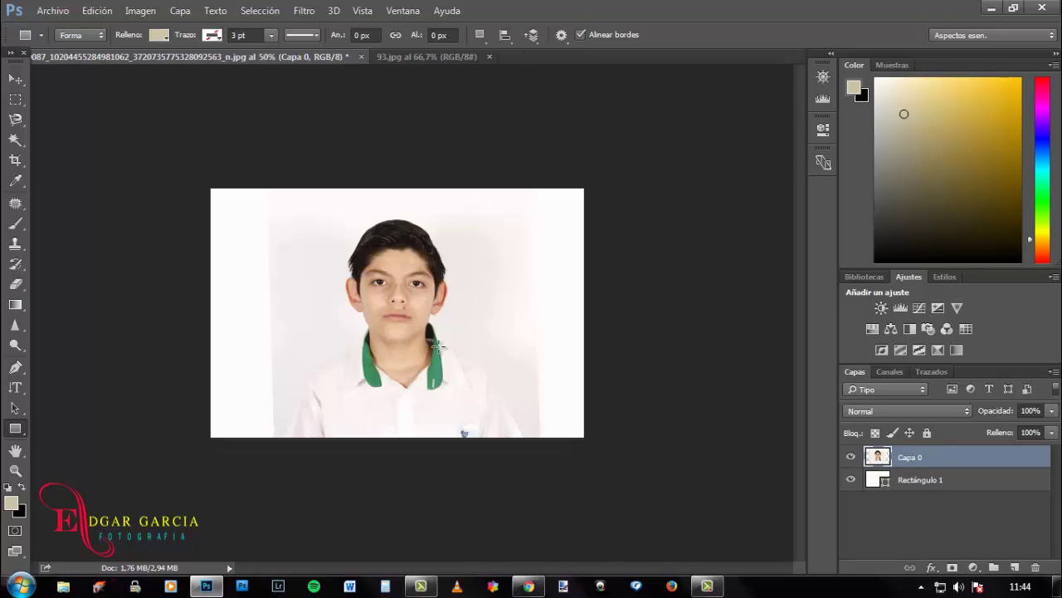
double_click(879, 480)
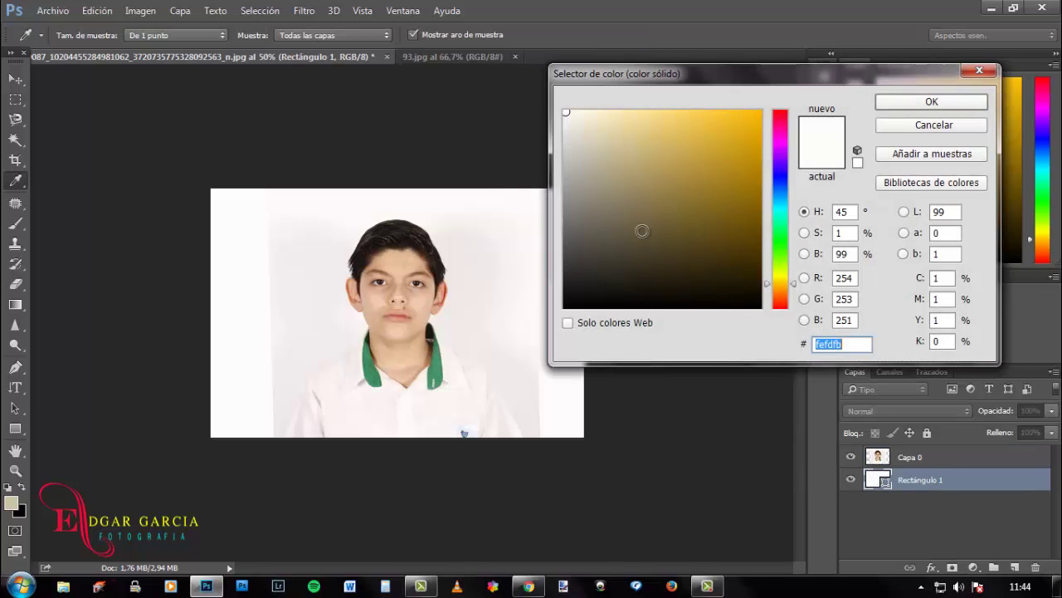
click(314, 223)
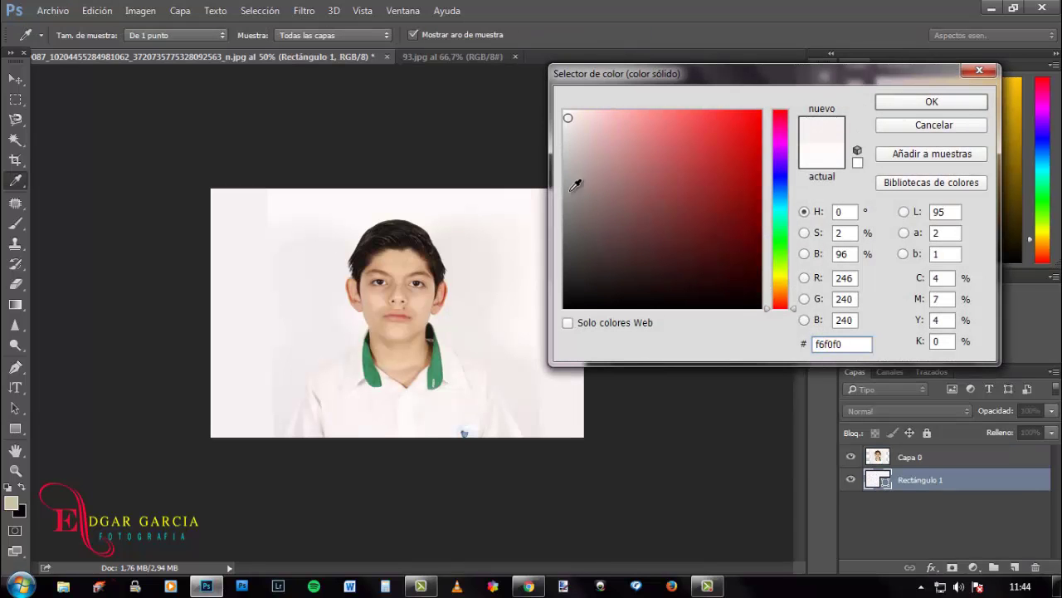
click(332, 315)
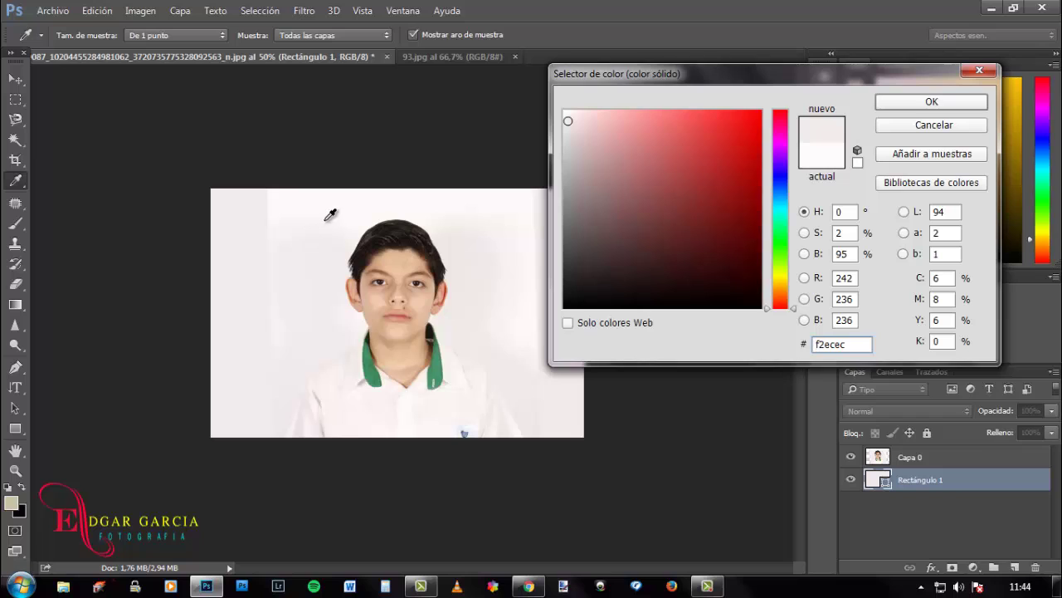
click(922, 103)
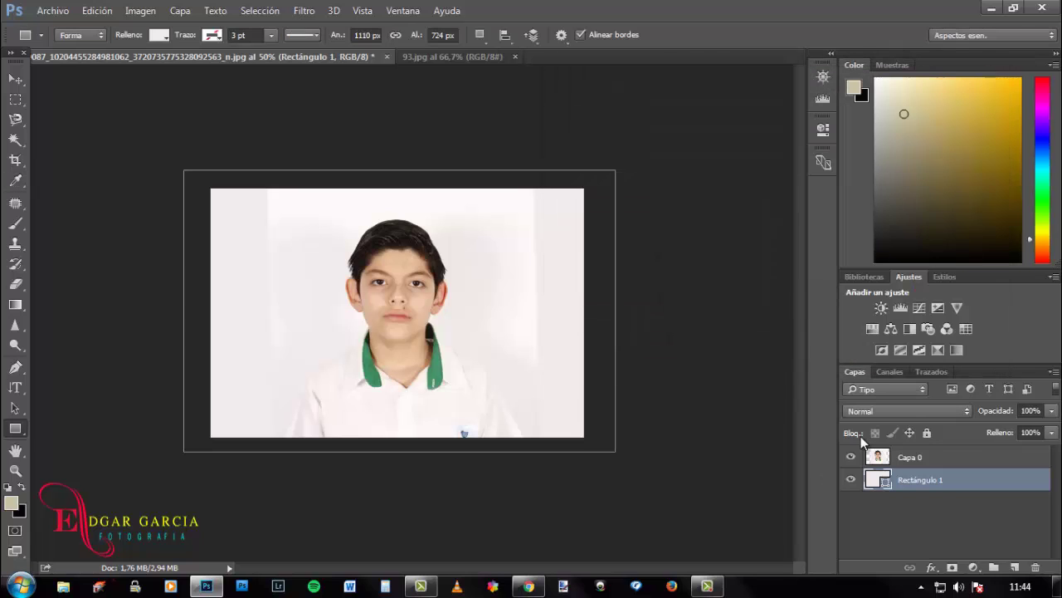
Blend the side edges of the boy's photo on Capa 0 into the rectangle using a soft 245 px eraser
click(913, 457)
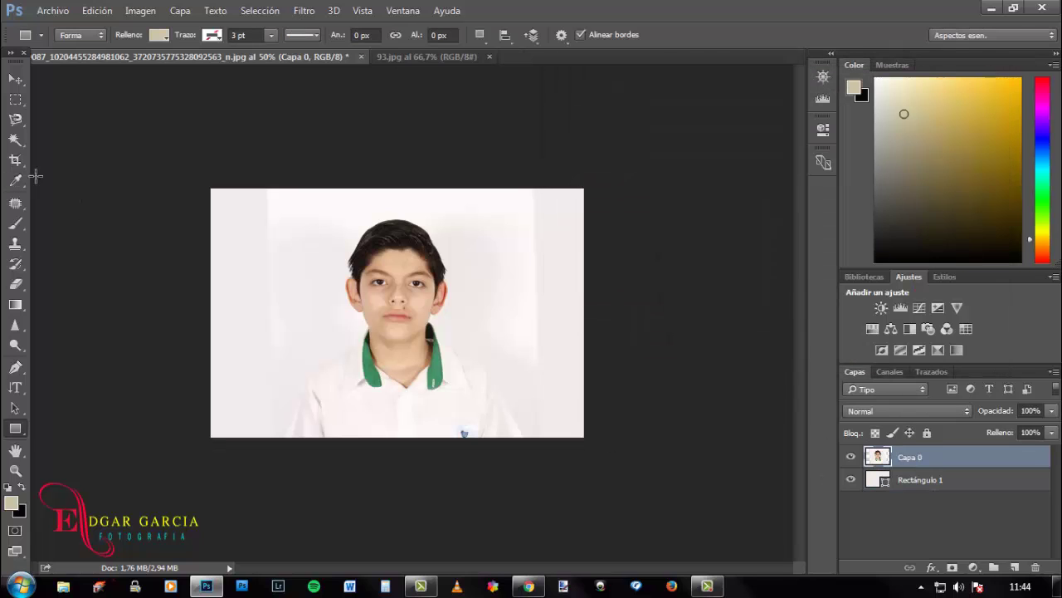
click(16, 284)
right_click(539, 210)
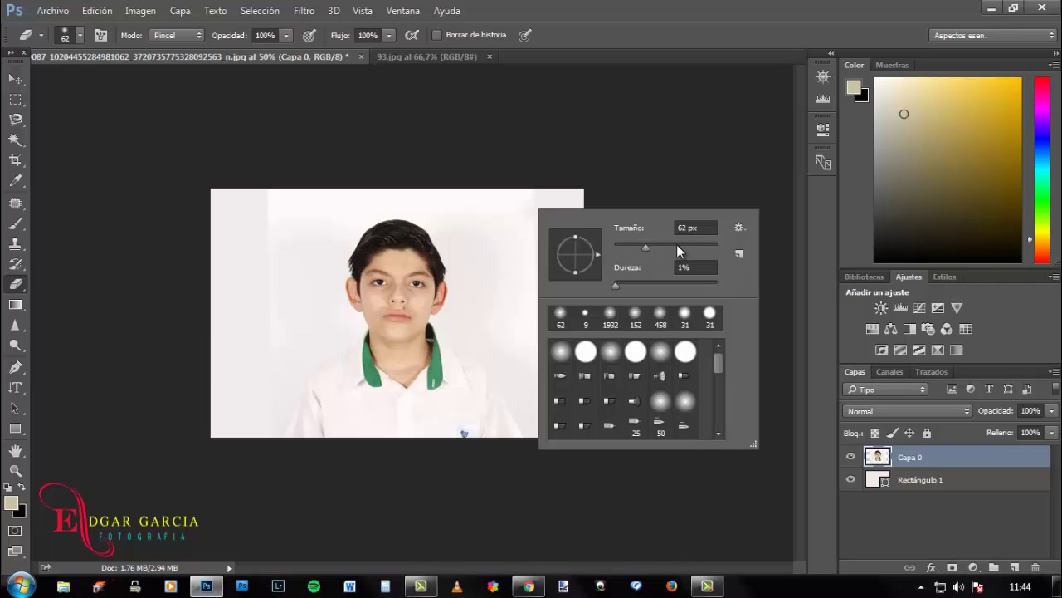
drag(705, 251, 705, 249)
click(681, 247)
key(Return)
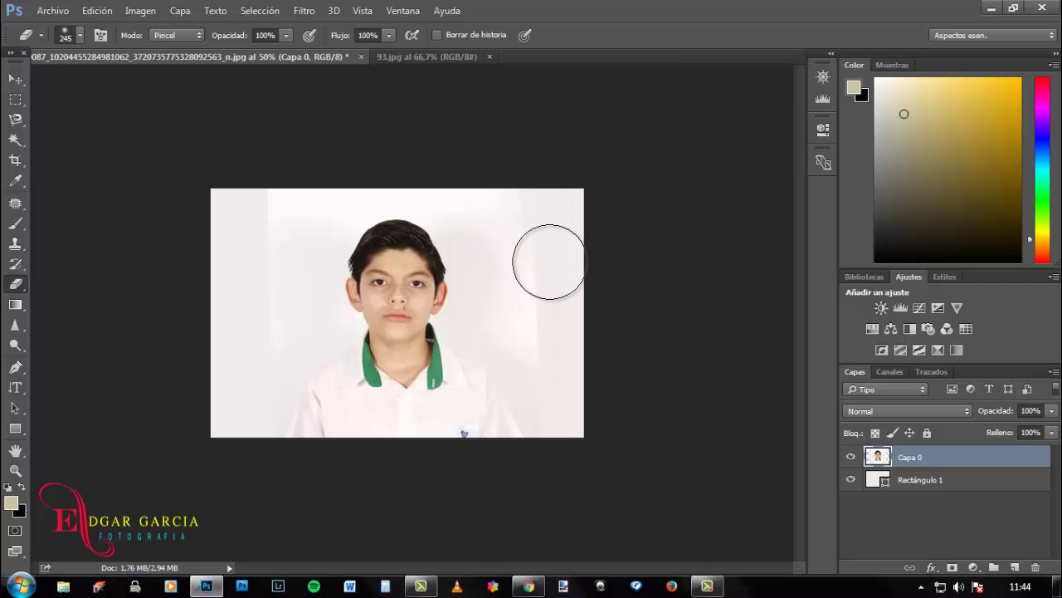
mouse_move(327, 178)
mouse_down()
mouse_move(260, 153)
mouse_move(254, 309)
mouse_up()
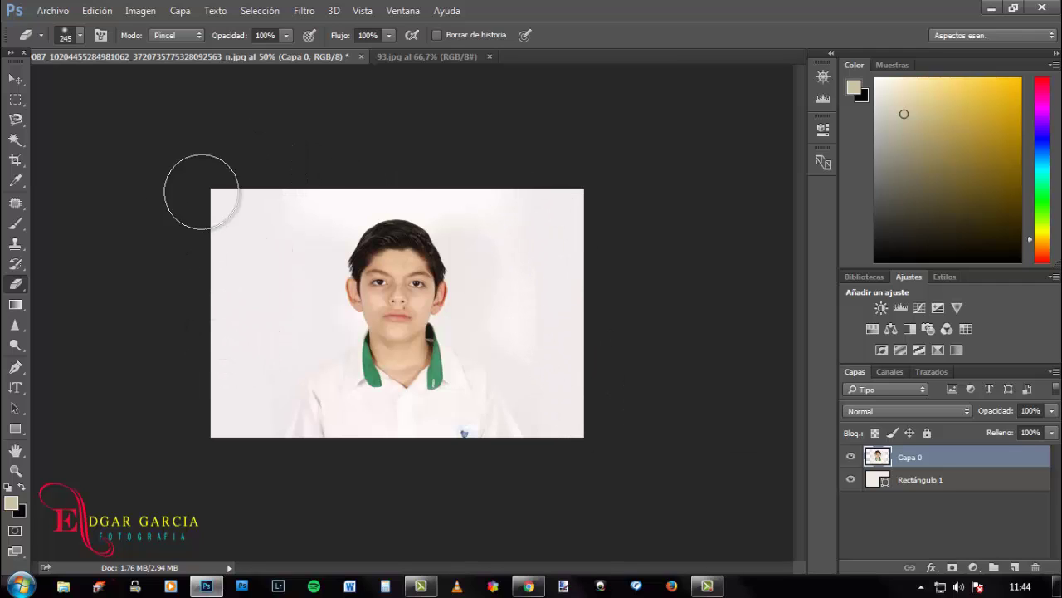
Flatten the boy's image into a single Fondo layer
click(15, 78)
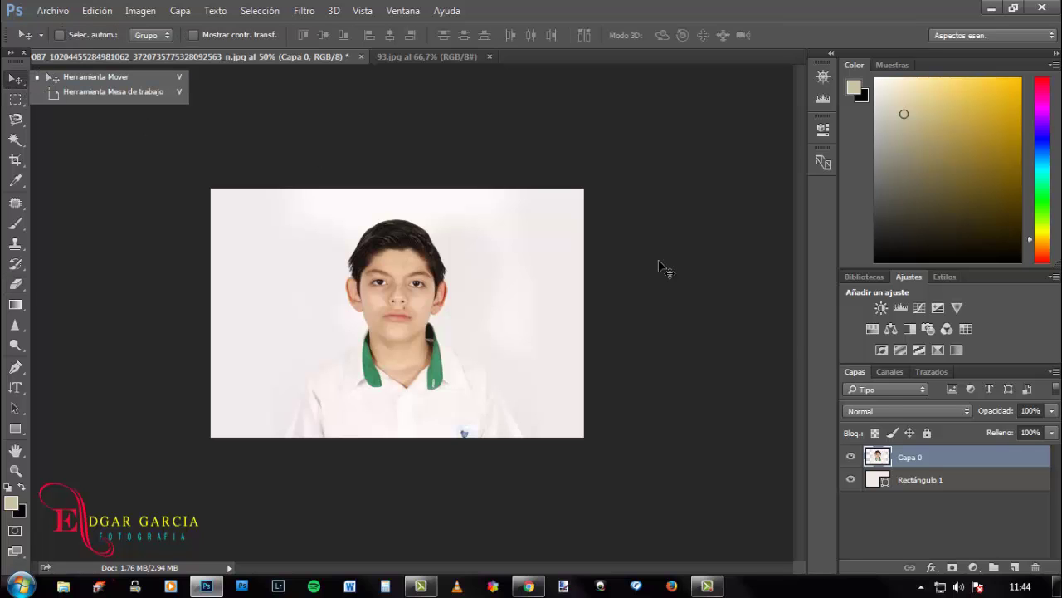
right_click(931, 475)
click(723, 456)
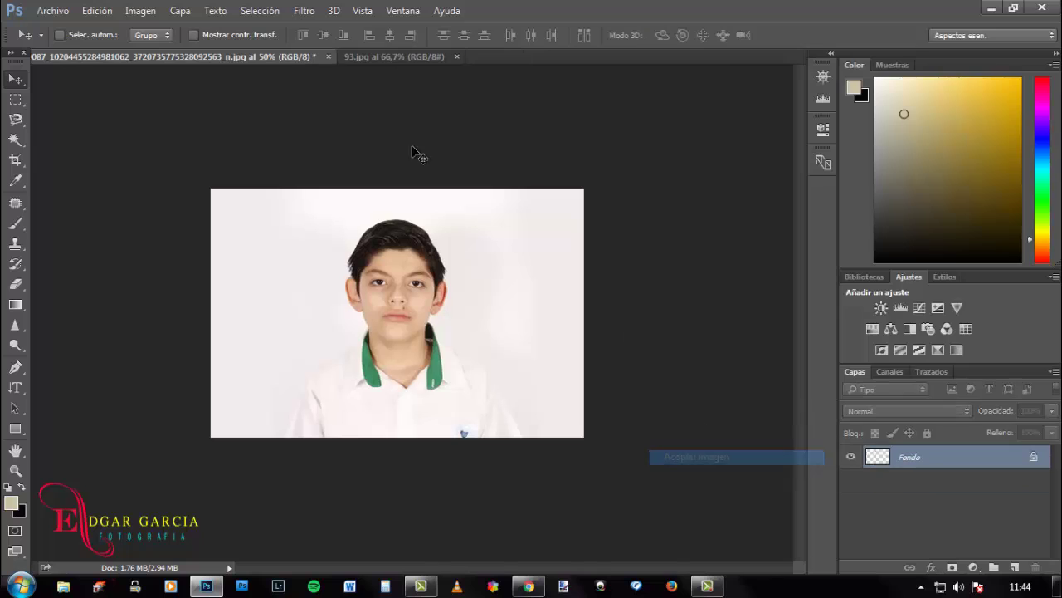
Bring the plaid shirt from 93.jpg into the boy's portrait, scale it to about 53%, place it over his torso, and apply
click(396, 52)
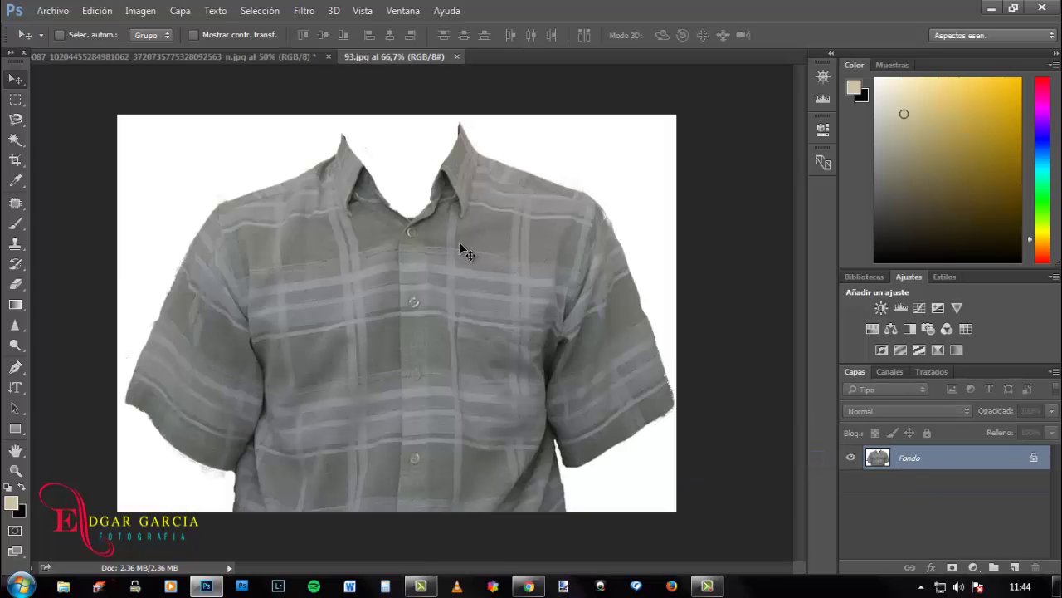
drag(463, 249, 455, 309)
key(ctrl+t)
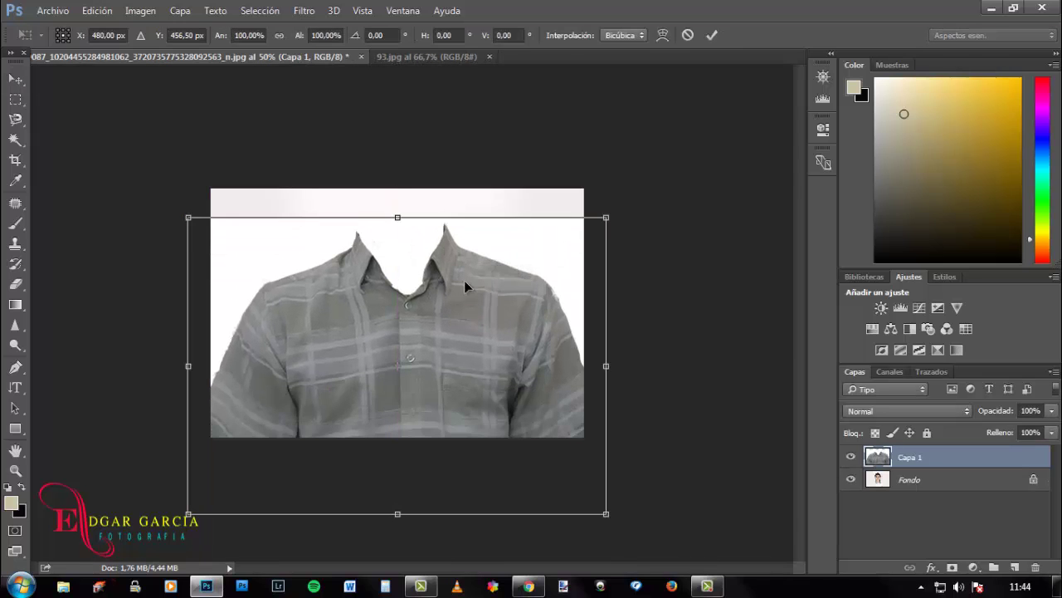
drag(188, 220, 314, 307)
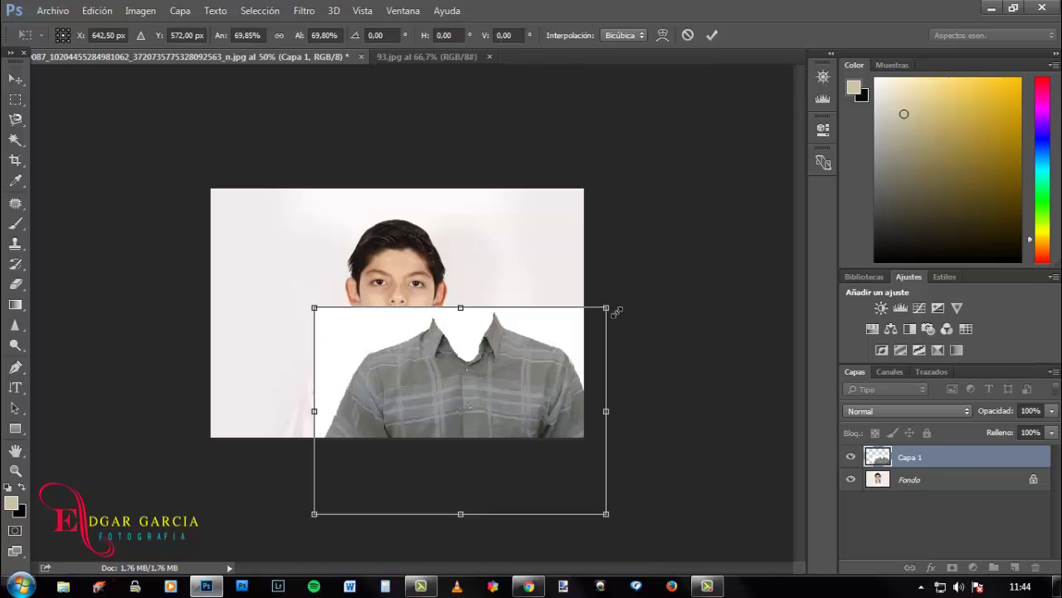
drag(577, 346, 550, 376)
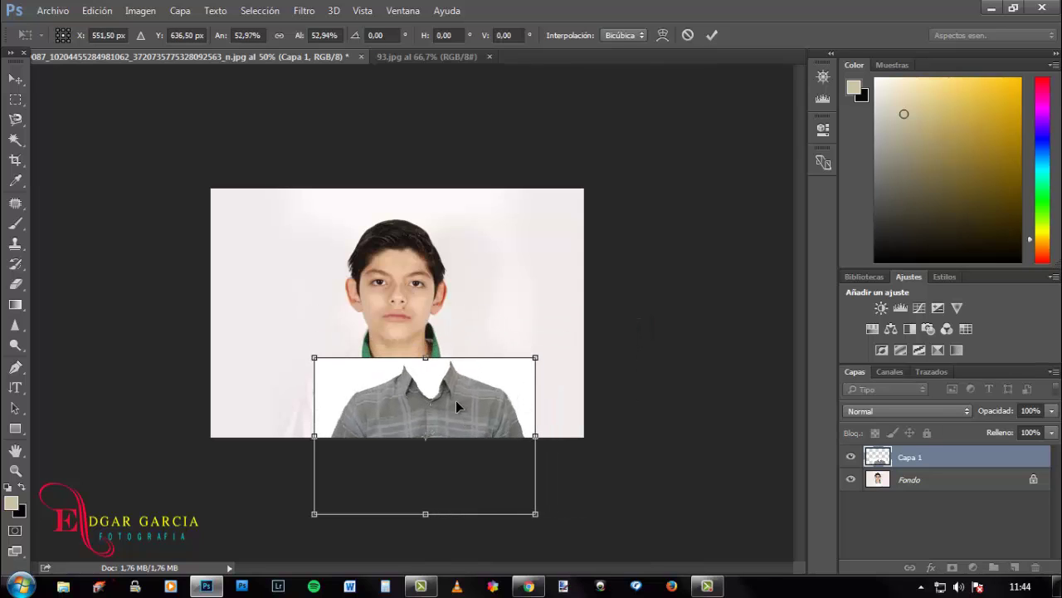
drag(457, 402, 427, 382)
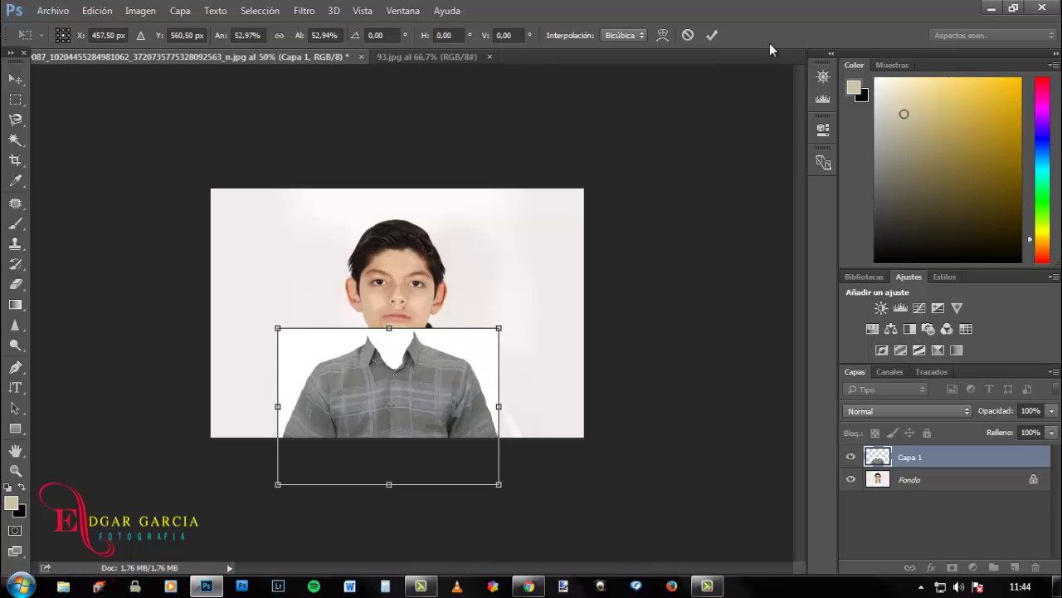
click(711, 37)
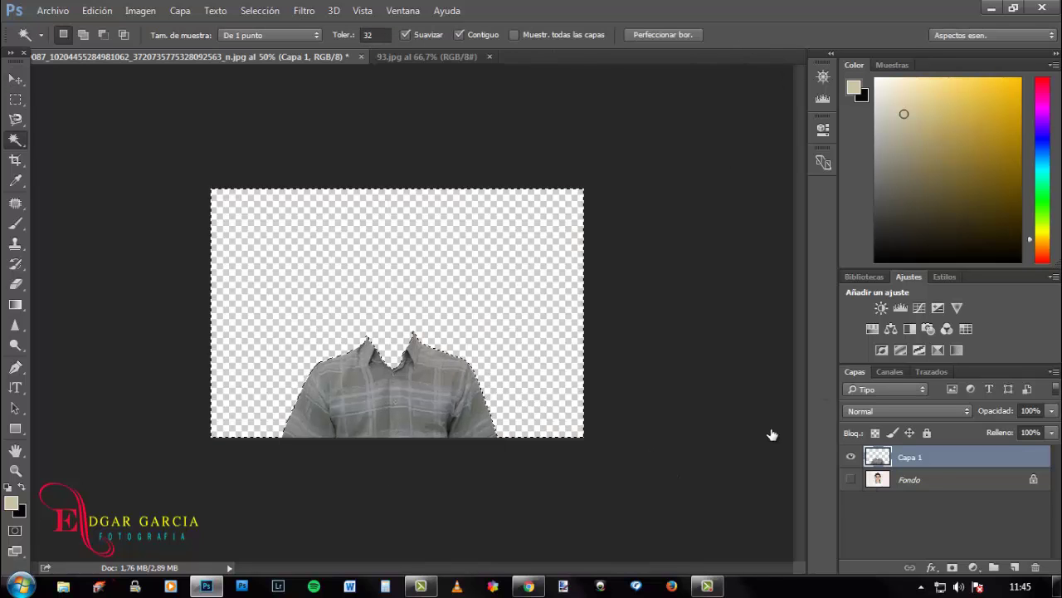
Show the Fondo layer again and clear the selection around the shirt
click(850, 479)
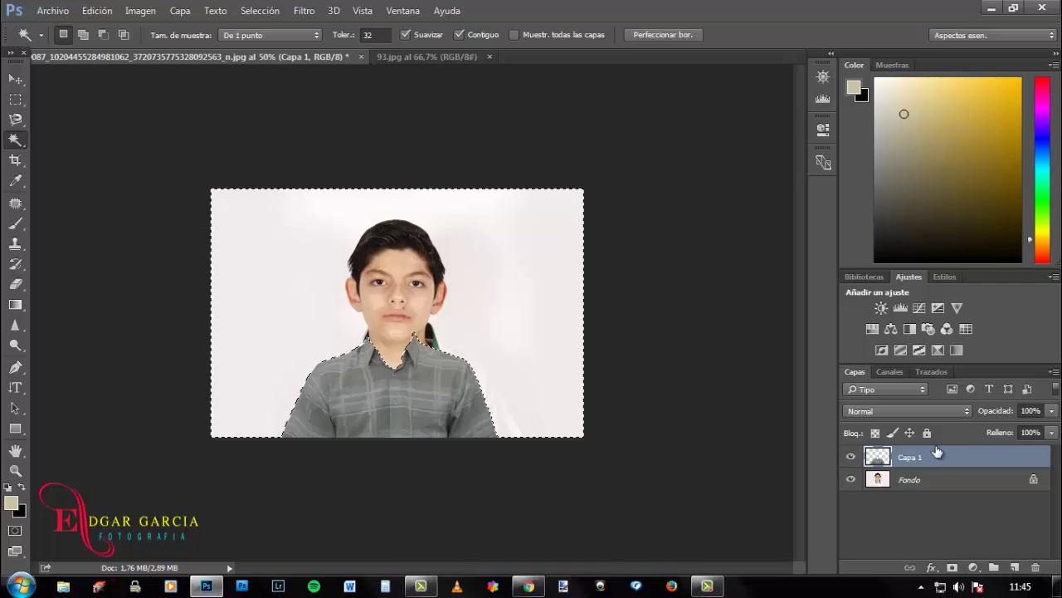
right_click(425, 384)
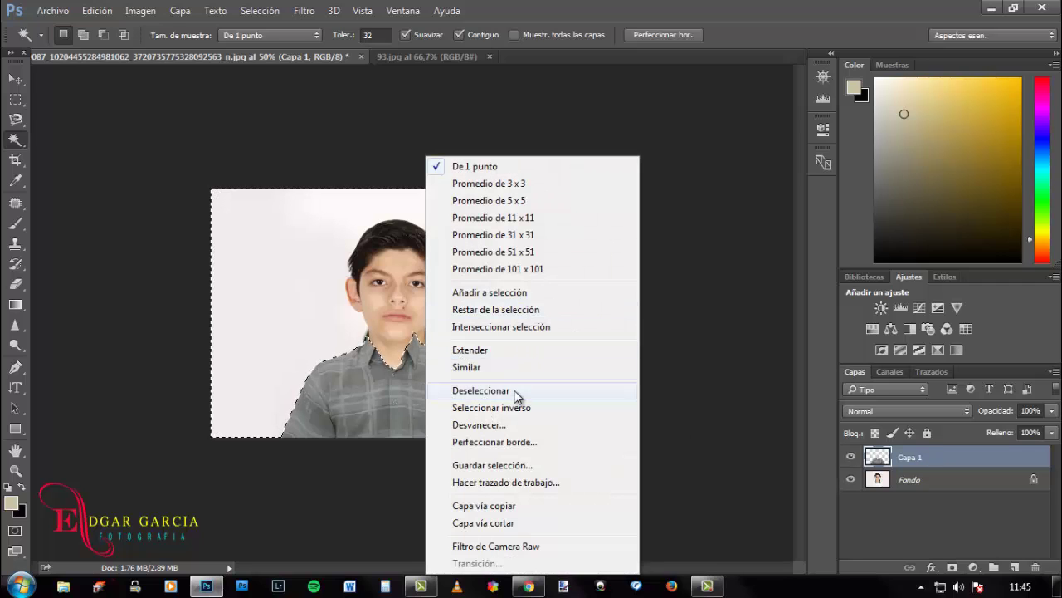
click(514, 392)
Center the shirt under the boy's chin and enlarge it with Free Transform to about 112%
click(20, 81)
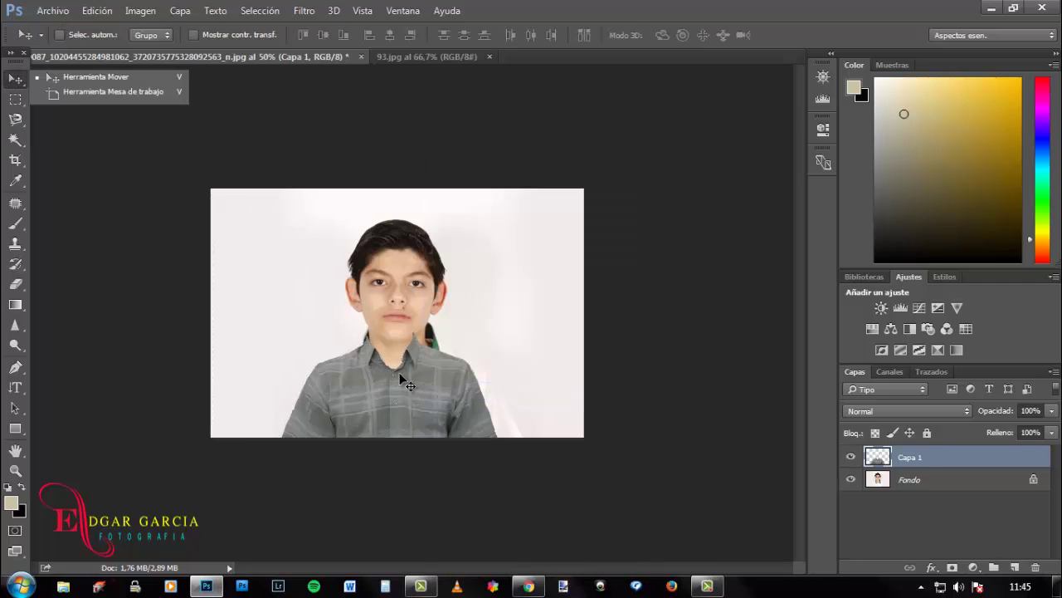
drag(404, 380, 402, 369)
key(ctrl)
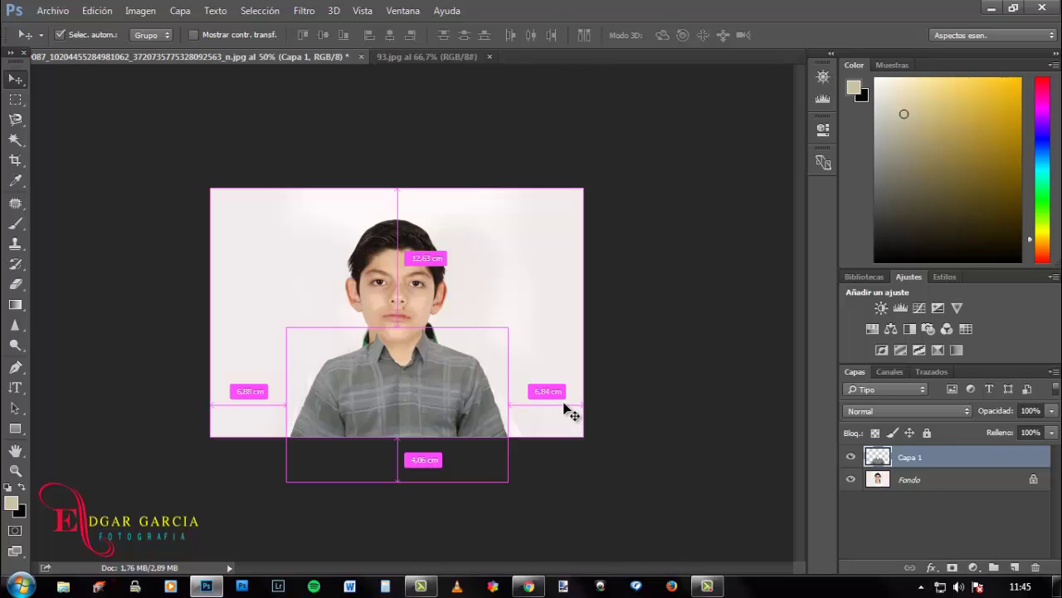
key(ctrl+t)
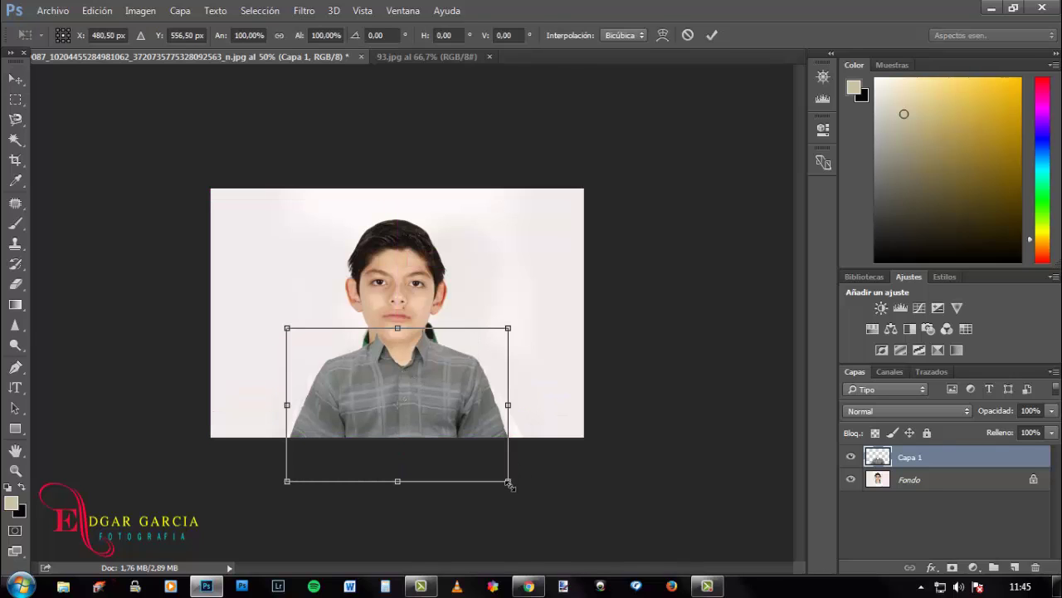
drag(509, 482, 526, 493)
drag(281, 496, 287, 498)
drag(422, 378, 422, 367)
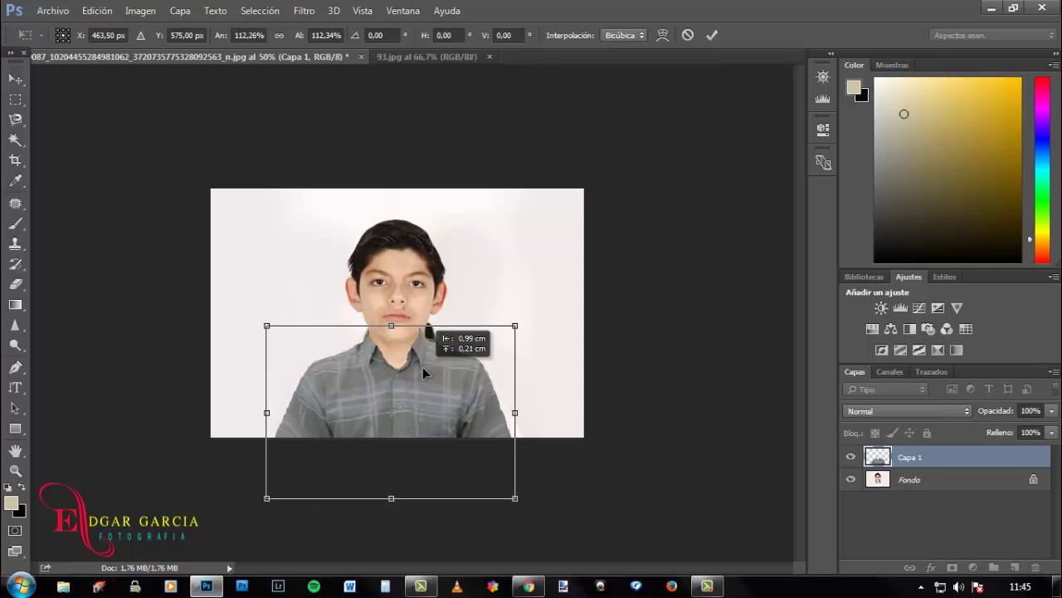
Tilt the shirt about 1.3° clockwise and enlarge it to about 120% to fit the boy's neck and shoulders
drag(553, 365, 559, 356)
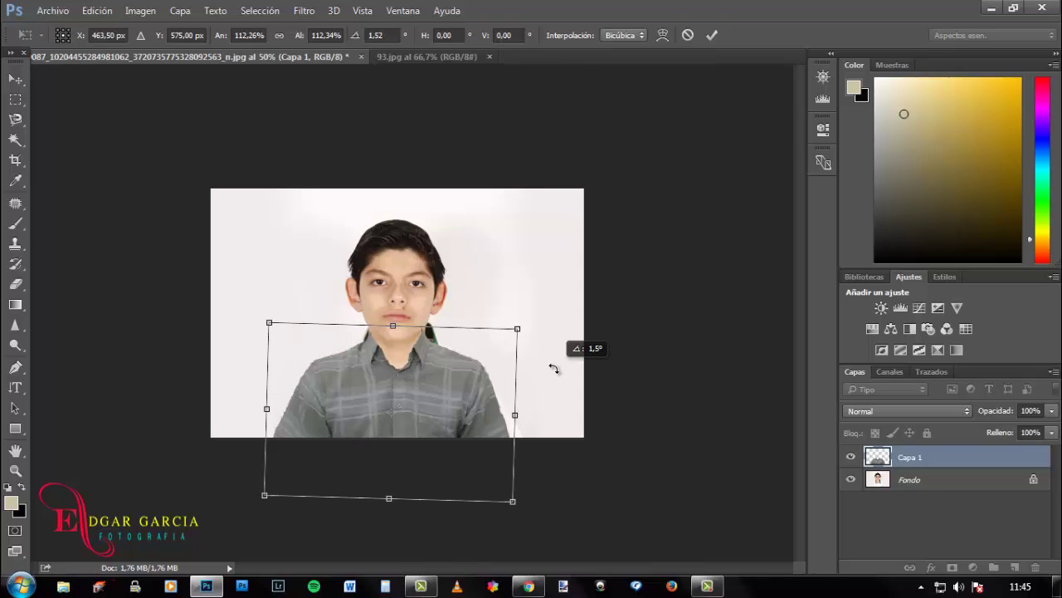
drag(517, 325, 524, 324)
mouse_move(438, 355)
mouse_down()
mouse_move(431, 349)
mouse_move(432, 360)
mouse_up()
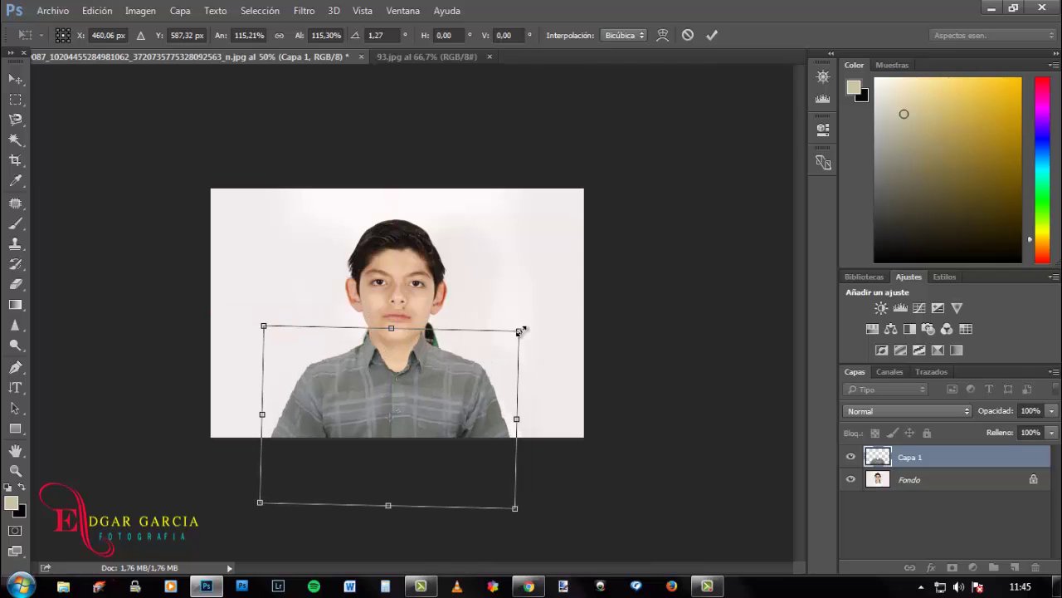
drag(519, 331, 532, 326)
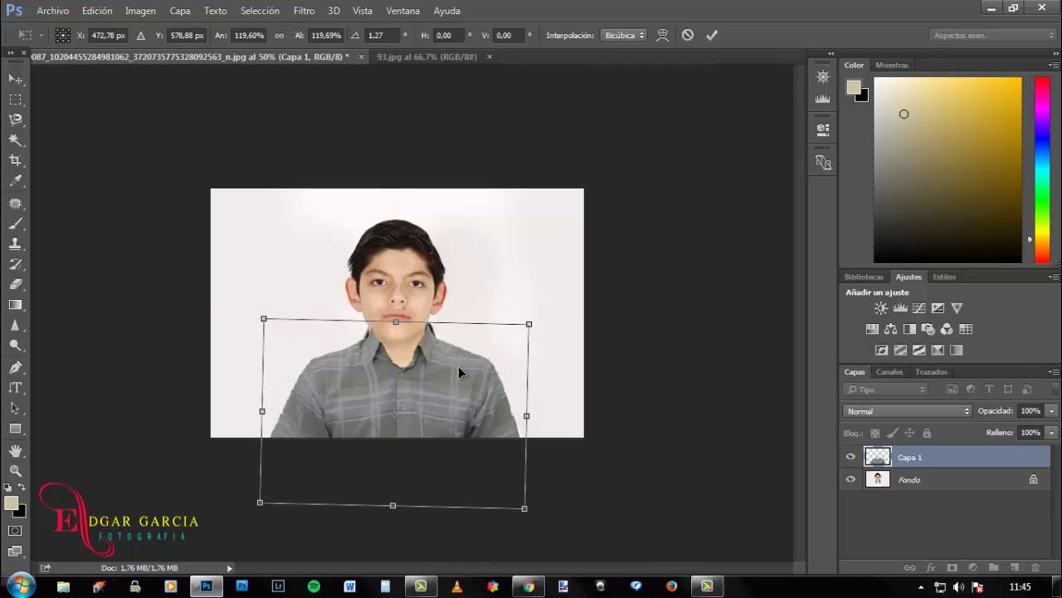
Lower the shirt slightly and nudge it left until its center is at about X 466 px, Y 587 px
drag(458, 366, 459, 367)
key(Left)
key(Left)
key(Left)
key(Left)
key(Left)
key(Left)
key(Left)
key(Left)
key(Left)
key(Left)
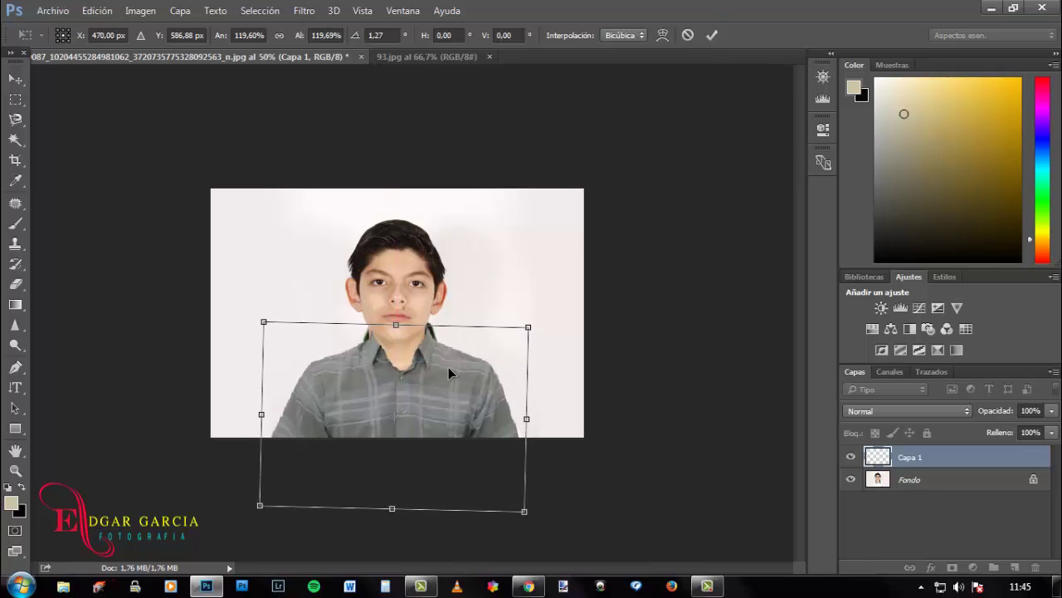
key(Left)
key(Left)
key(Left)
key(Left)
Distort the shirt by pulling both upper corners slightly outward to fit the shoulders, and apply the transformation
right_click(476, 371)
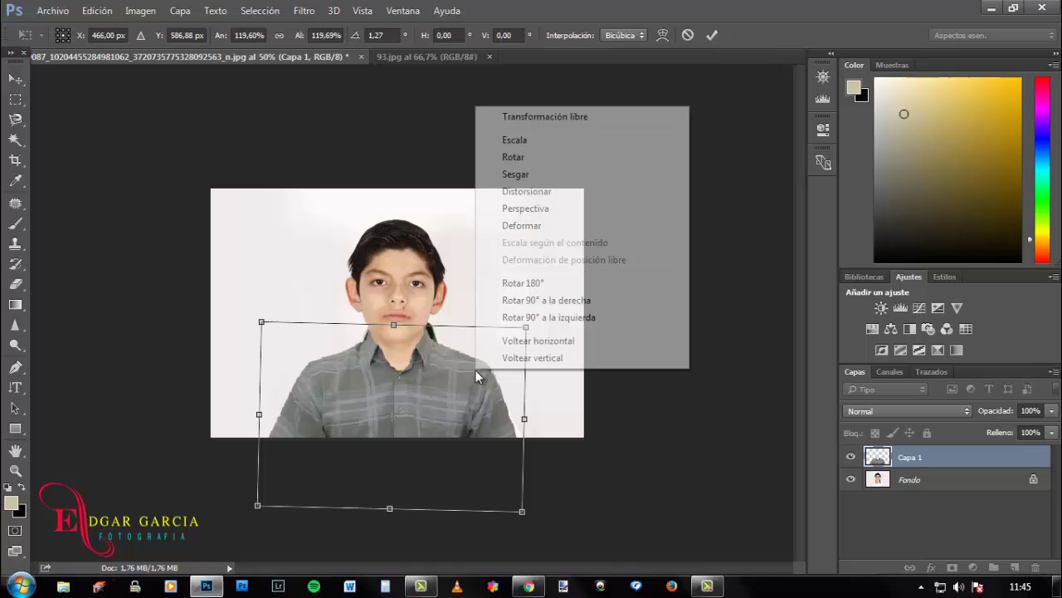
click(539, 196)
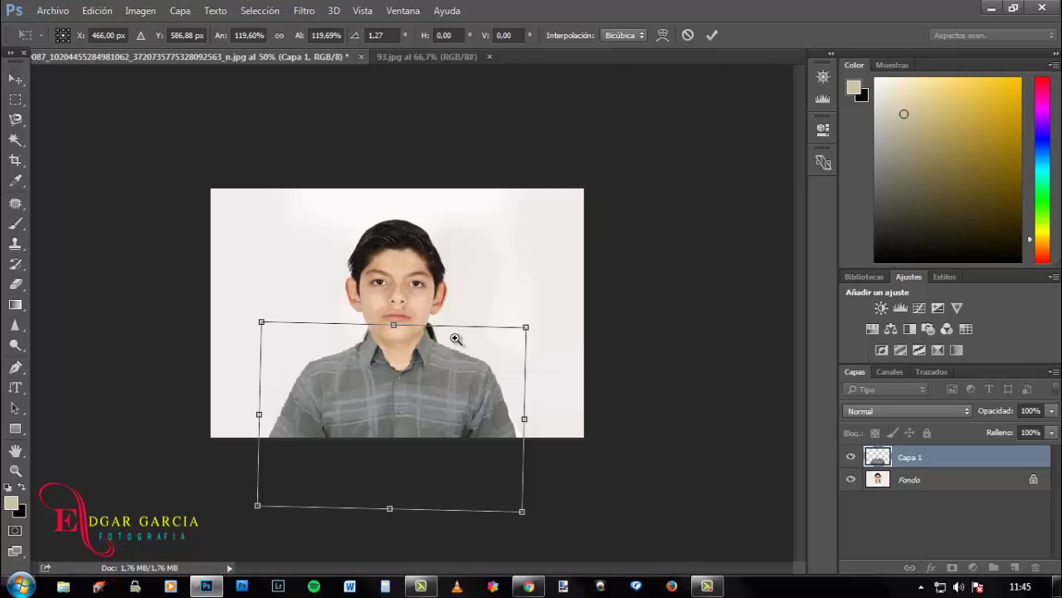
ctrl+click(456, 338)
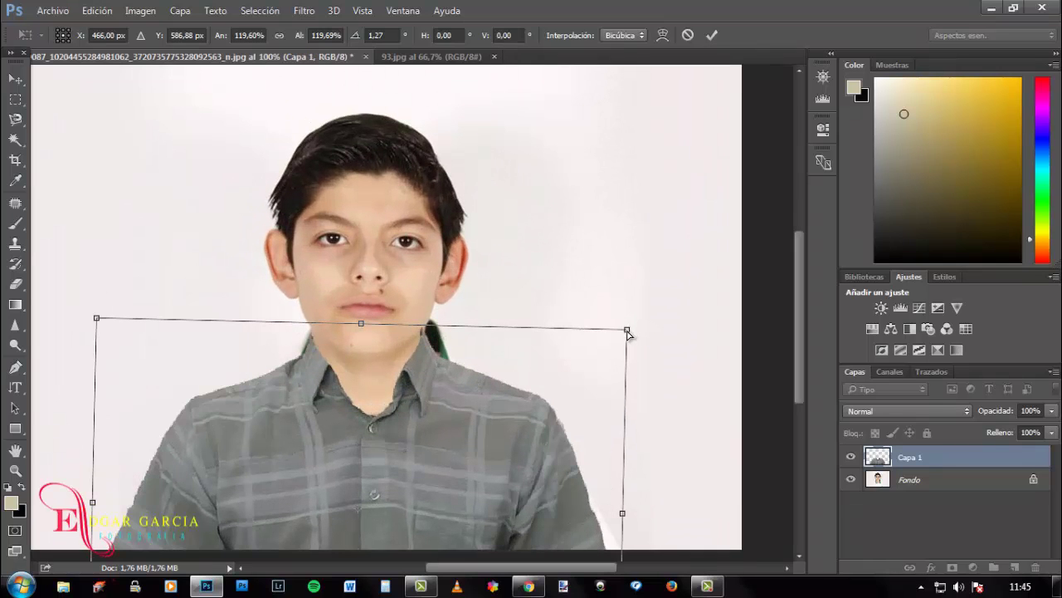
drag(628, 331, 632, 333)
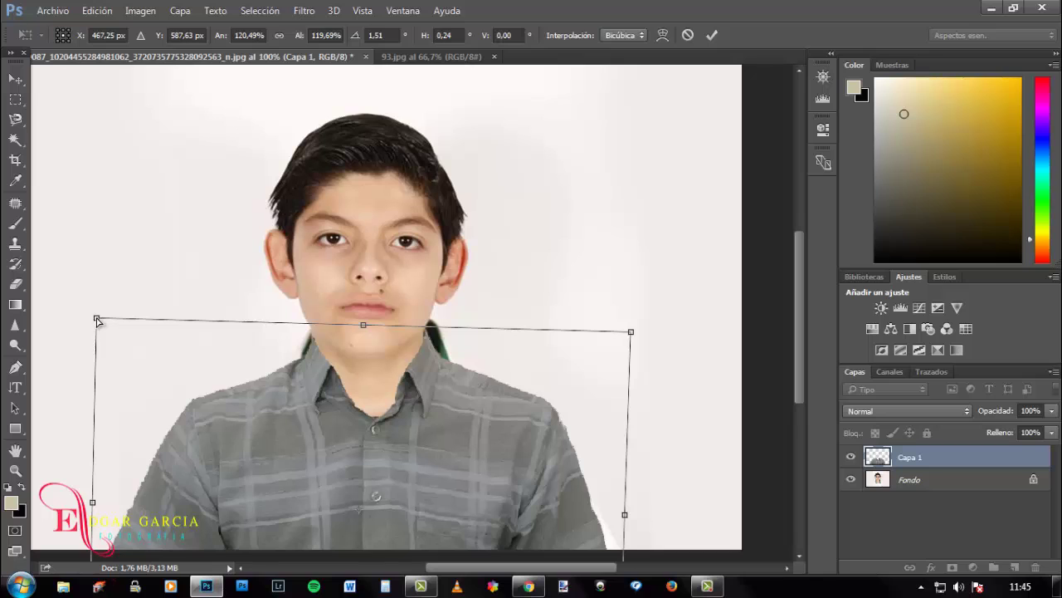
drag(97, 321, 87, 314)
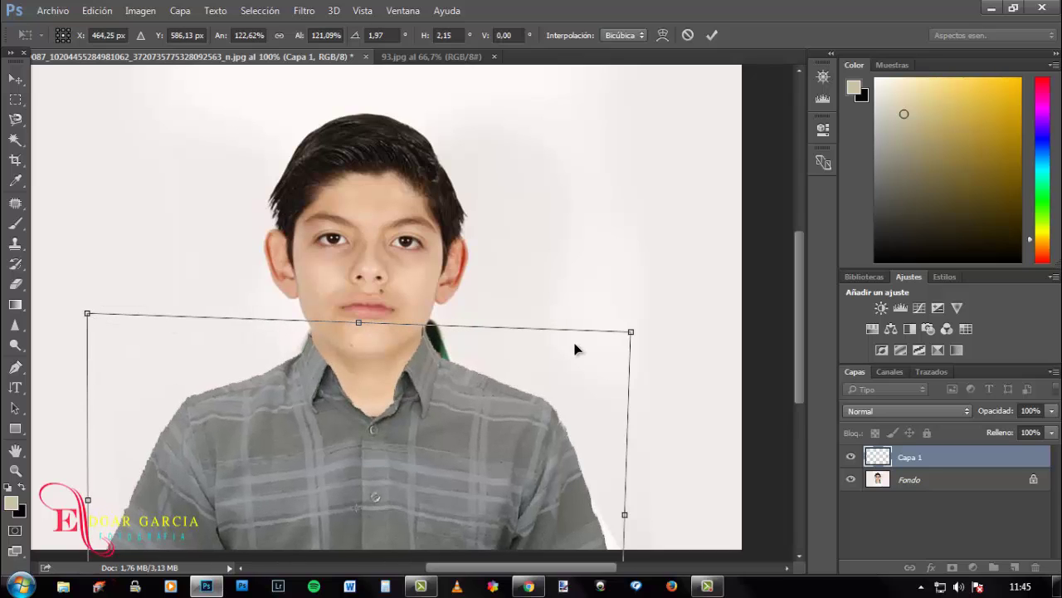
drag(631, 334, 635, 330)
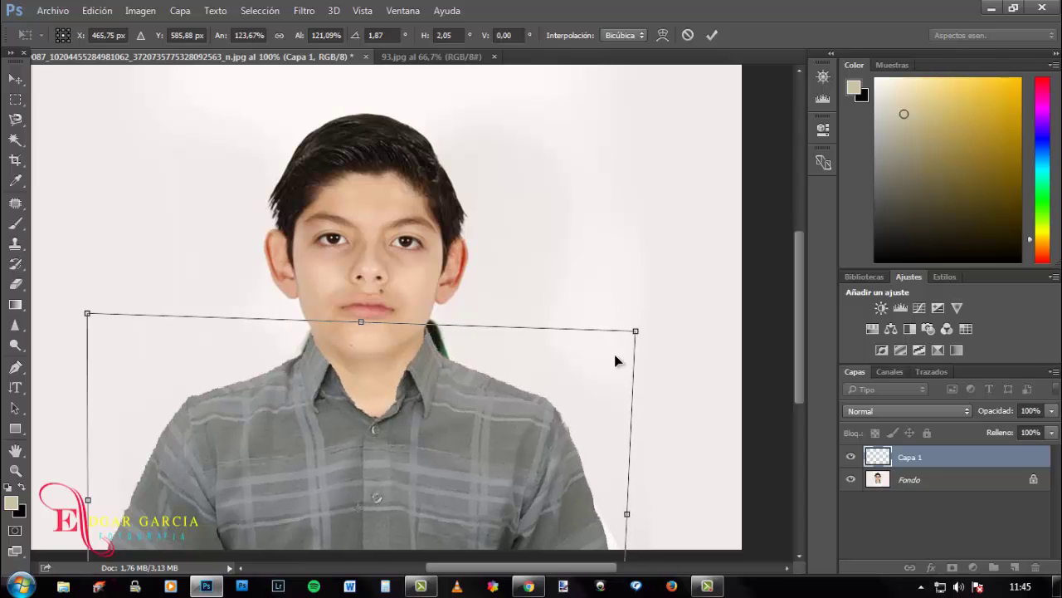
click(712, 35)
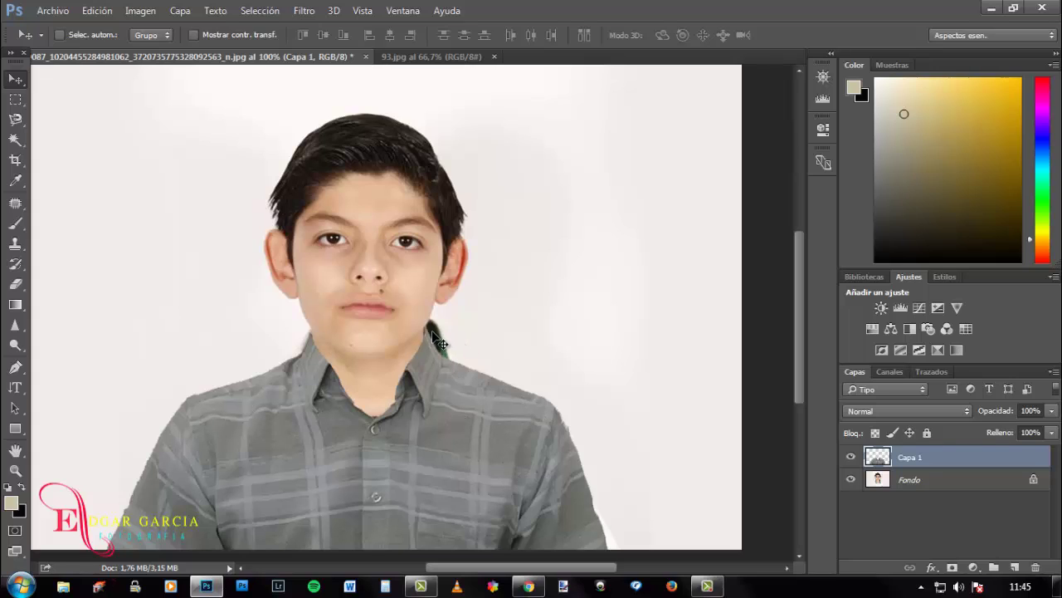
On the Fondo layer, cover the green clothing remnant beside the image-right collar with cloned background, using a 19 px Clone Stamp brush
click(911, 480)
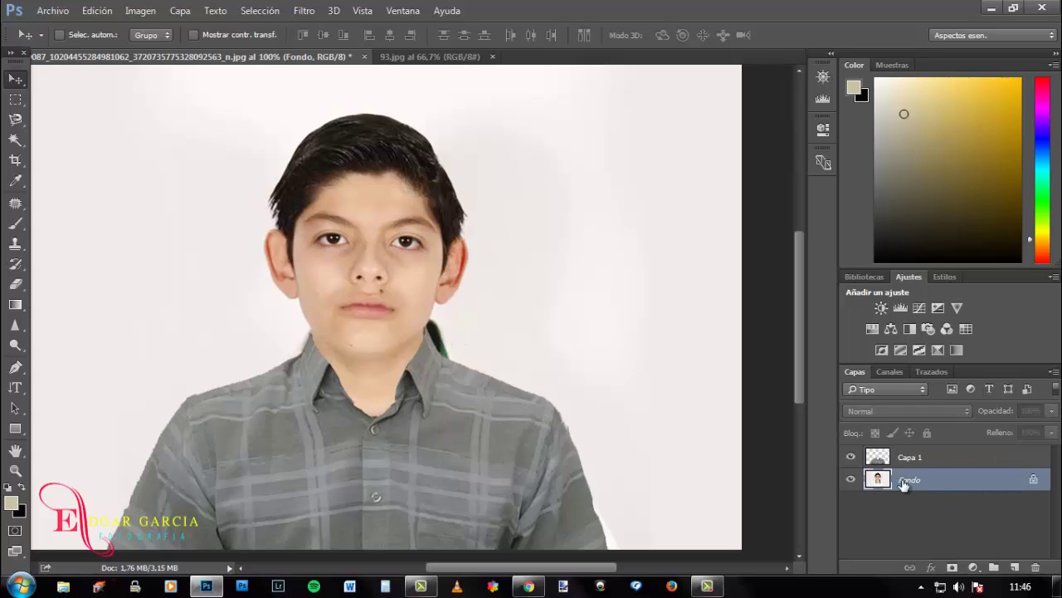
click(15, 244)
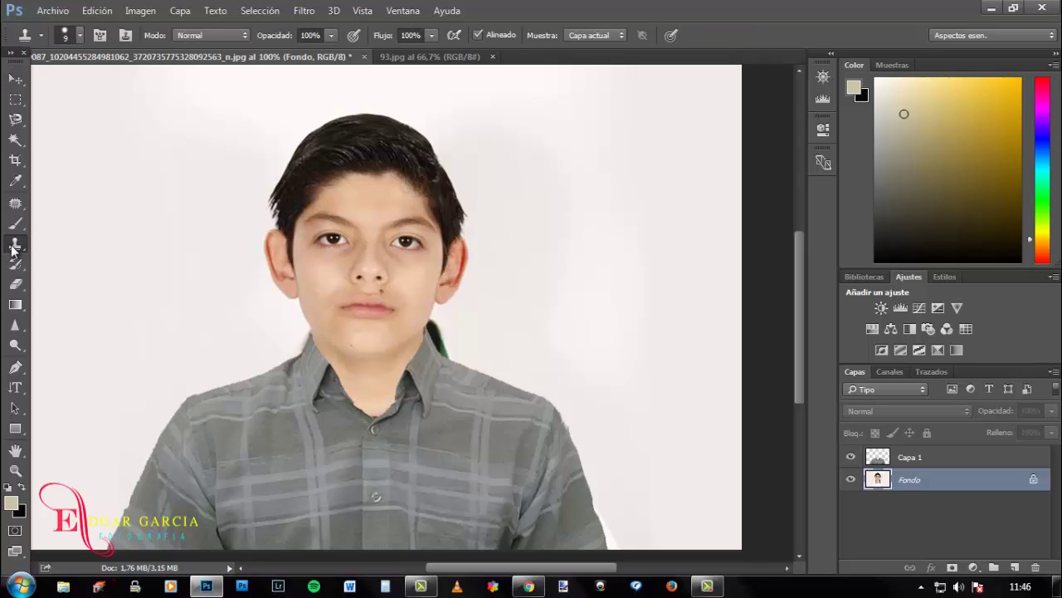
right_click(12, 246)
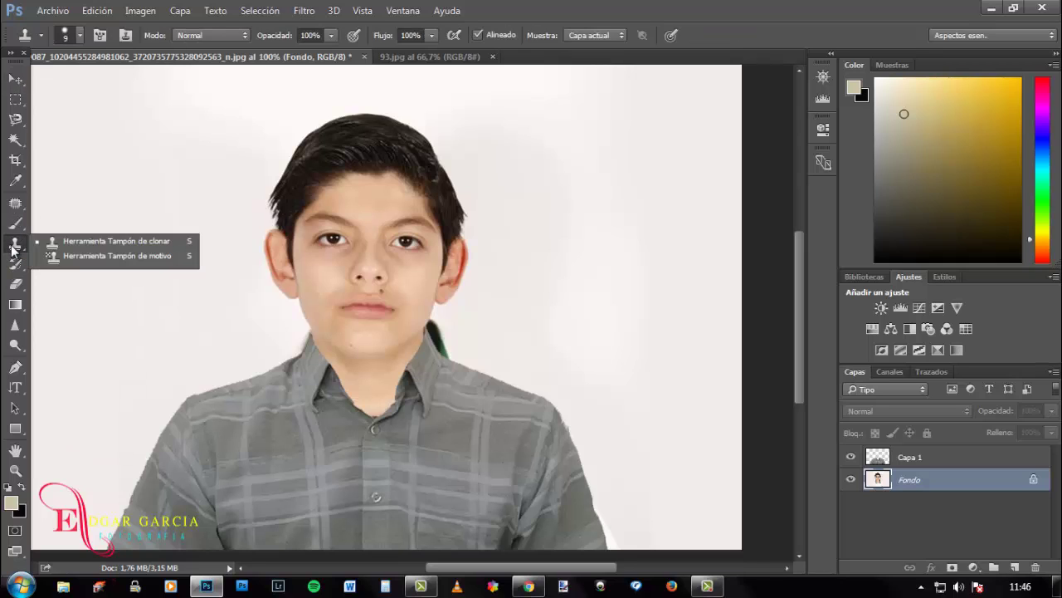
click(78, 247)
scroll(467, 330, up, 2)
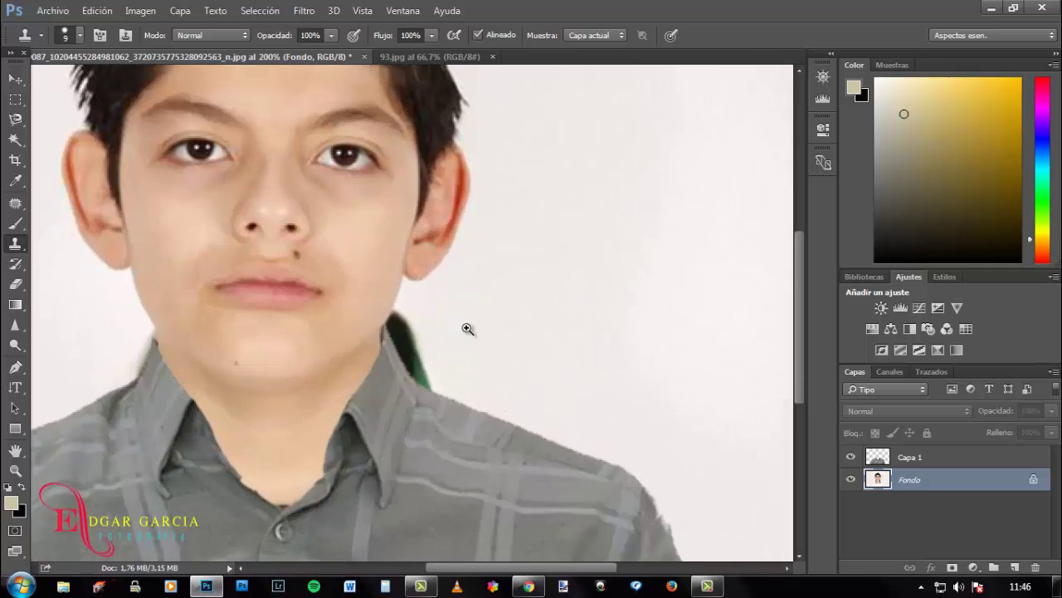
right_click(455, 320)
mouse_move(537, 352)
mouse_down()
mouse_move(556, 354)
mouse_move(543, 351)
mouse_up()
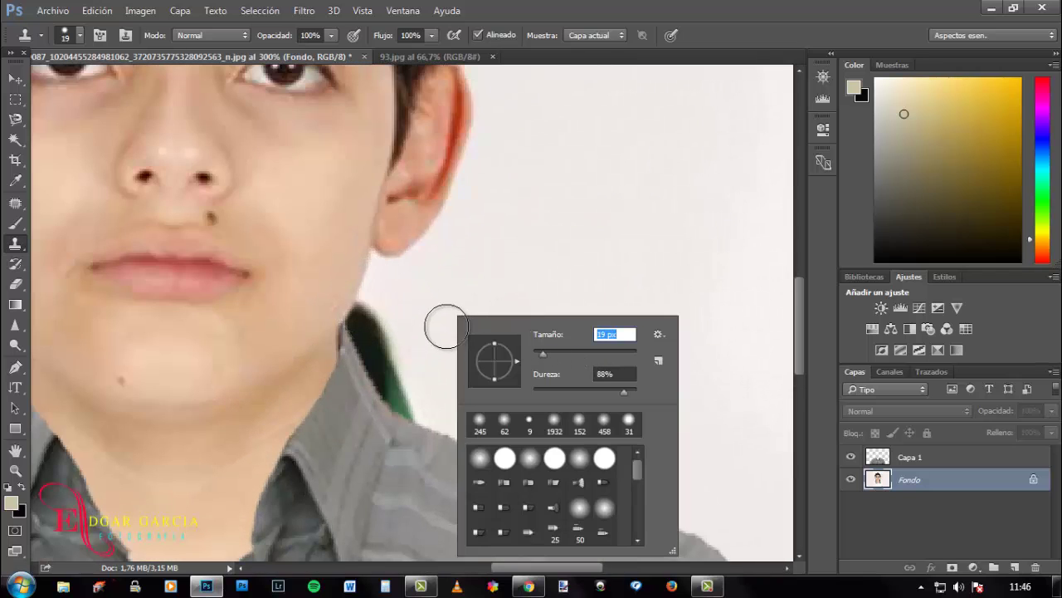
click(459, 300)
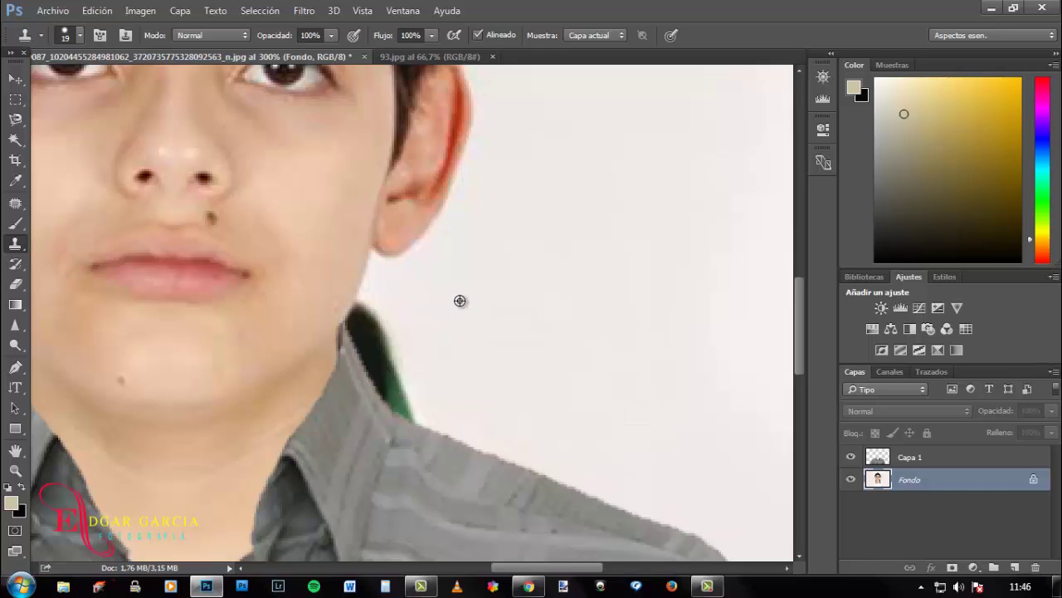
alt+click(462, 301)
mouse_move(399, 327)
mouse_down()
mouse_move(404, 410)
mouse_move(372, 340)
mouse_move(373, 329)
mouse_move(399, 327)
mouse_move(377, 312)
mouse_move(365, 336)
mouse_move(379, 310)
mouse_move(366, 335)
mouse_move(380, 309)
mouse_up()
alt+click(421, 325)
Clone clean background over the faint dark clothing fringe beside the image-left shirt collar
drag(515, 302, 576, 291)
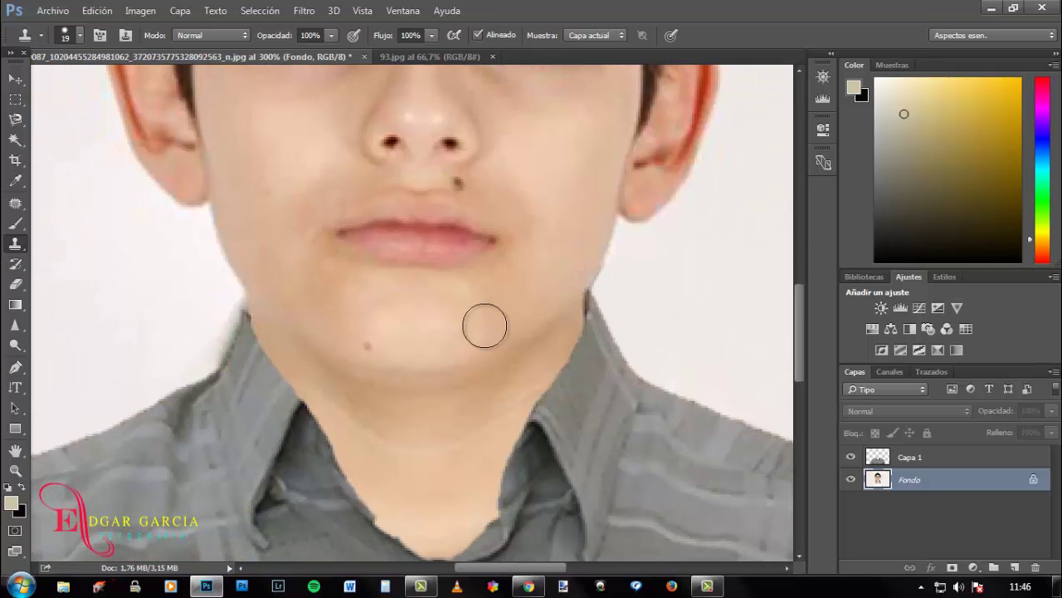
alt+click(147, 292)
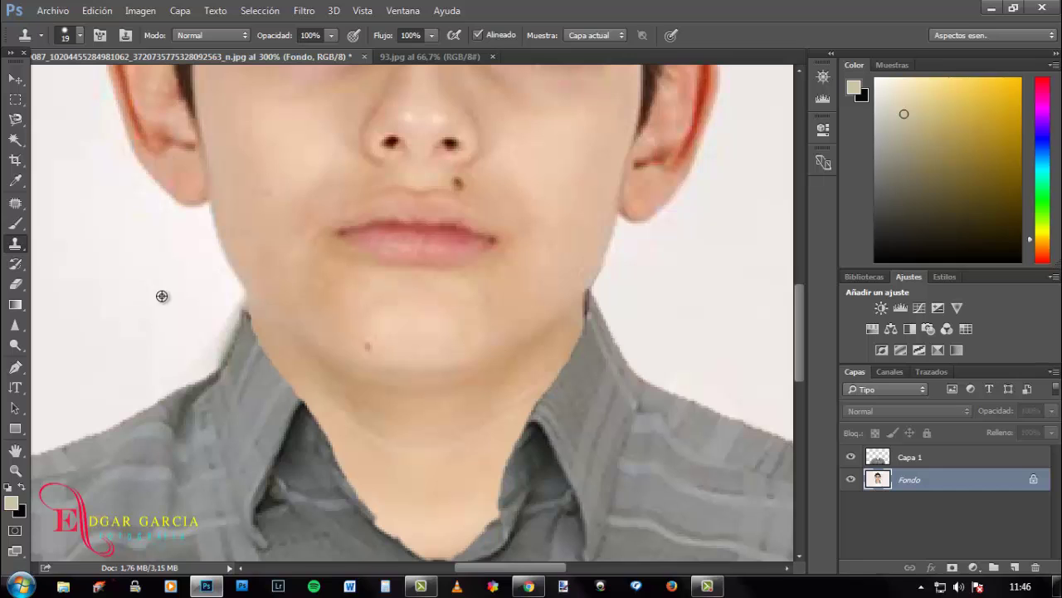
mouse_move(161, 296)
mouse_down()
mouse_move(223, 321)
mouse_move(215, 359)
mouse_move(227, 304)
mouse_move(217, 348)
mouse_move(207, 353)
mouse_move(223, 306)
mouse_move(217, 349)
mouse_move(213, 331)
mouse_move(189, 355)
mouse_move(187, 341)
mouse_move(171, 381)
mouse_move(167, 336)
mouse_move(147, 303)
mouse_up()
alt+click(147, 304)
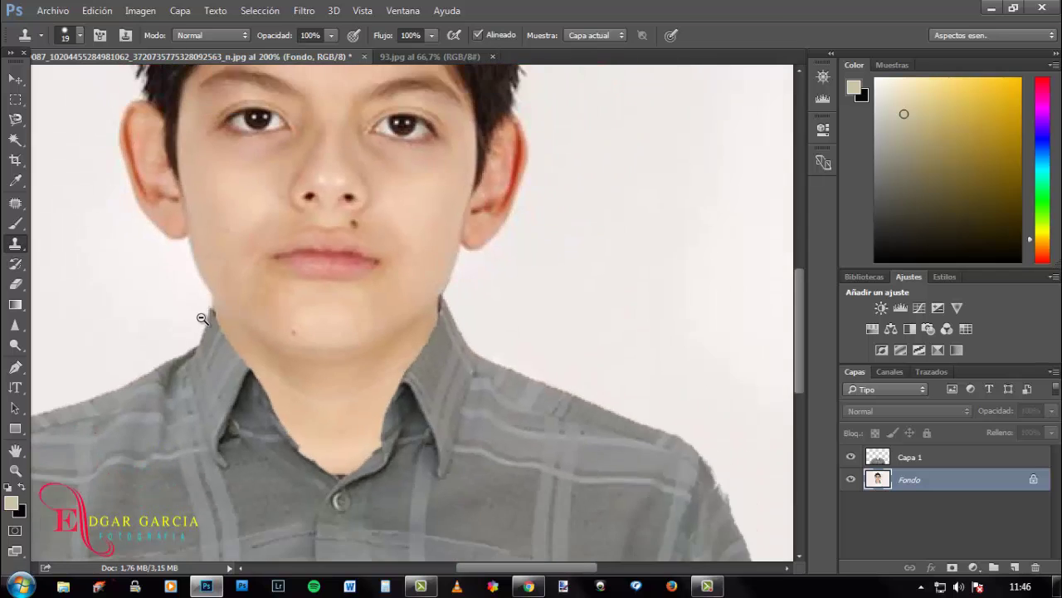
Compare the whole portrait with and without the plaid shirt by hiding and showing Capa 1
alt+click(201, 315)
alt+click(353, 375)
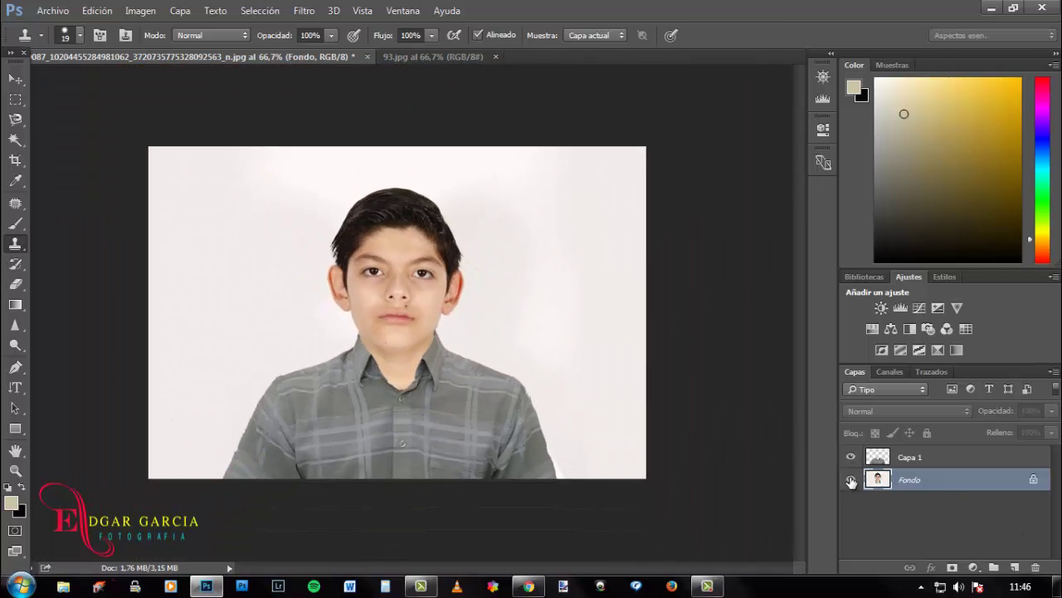
click(852, 458)
click(852, 458)
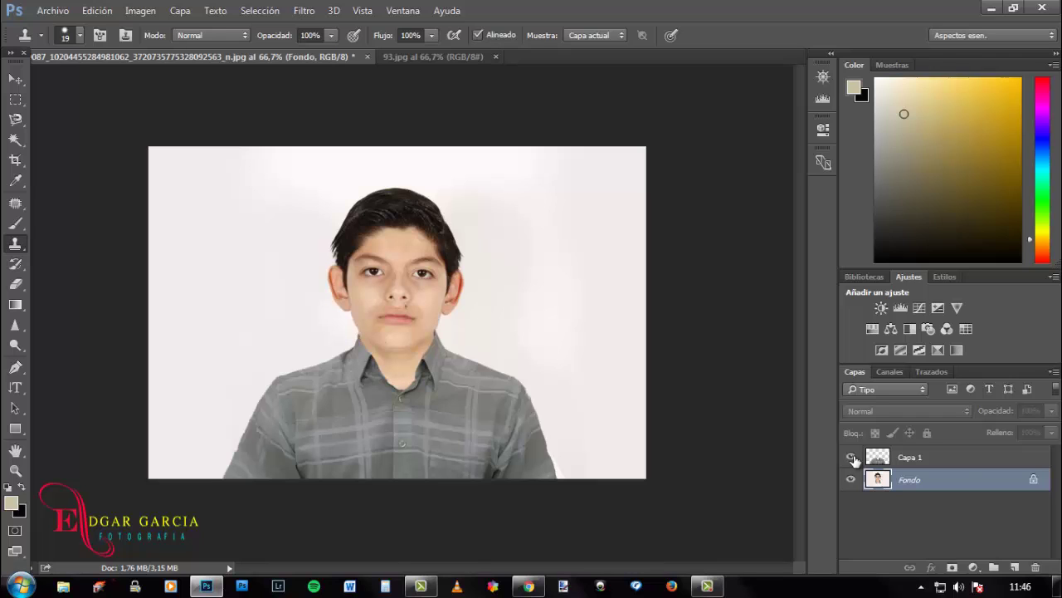
click(853, 458)
click(852, 459)
click(852, 458)
alt+click(484, 327)
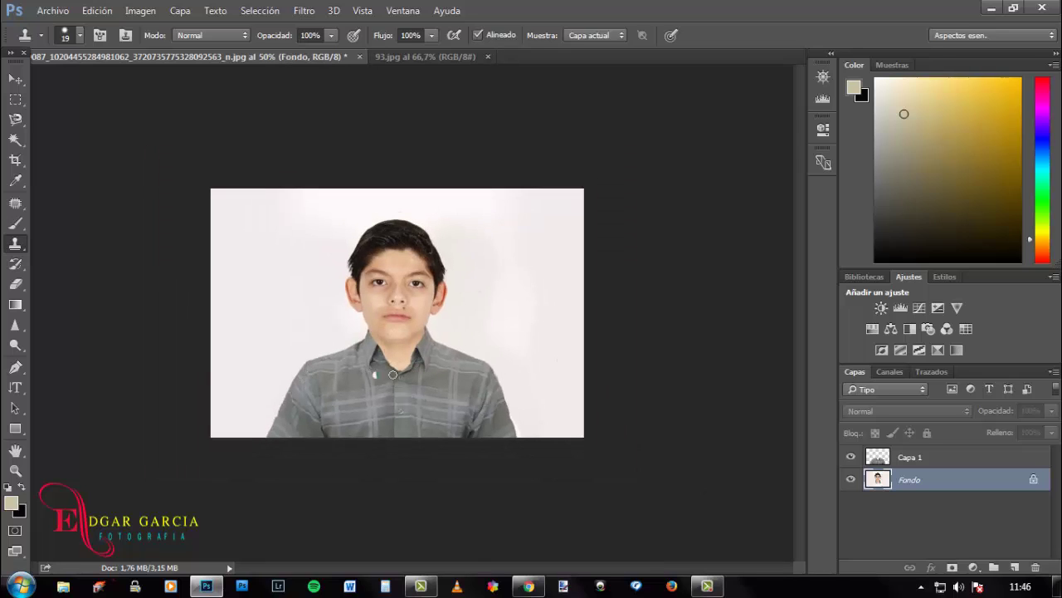
Flatten the portrait and shirt into a single background layer and save the image
right_click(946, 482)
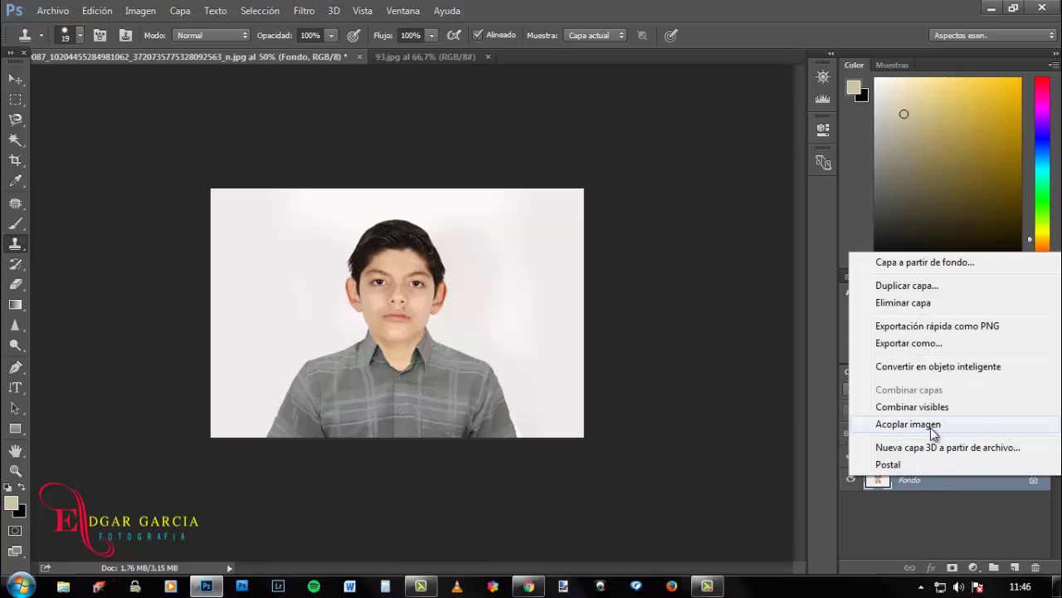
click(908, 424)
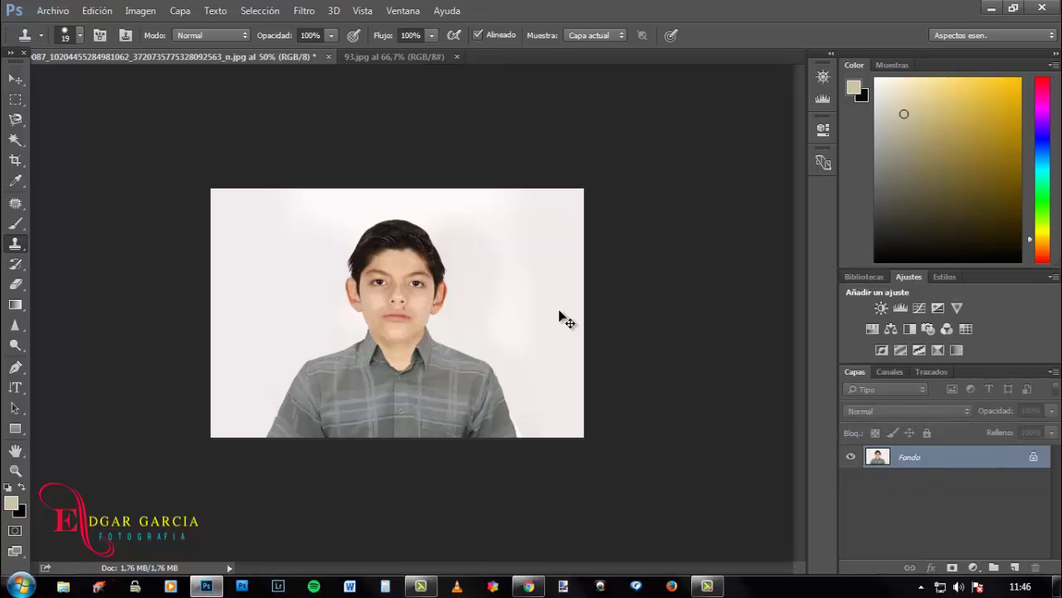
key(ctrl+s)
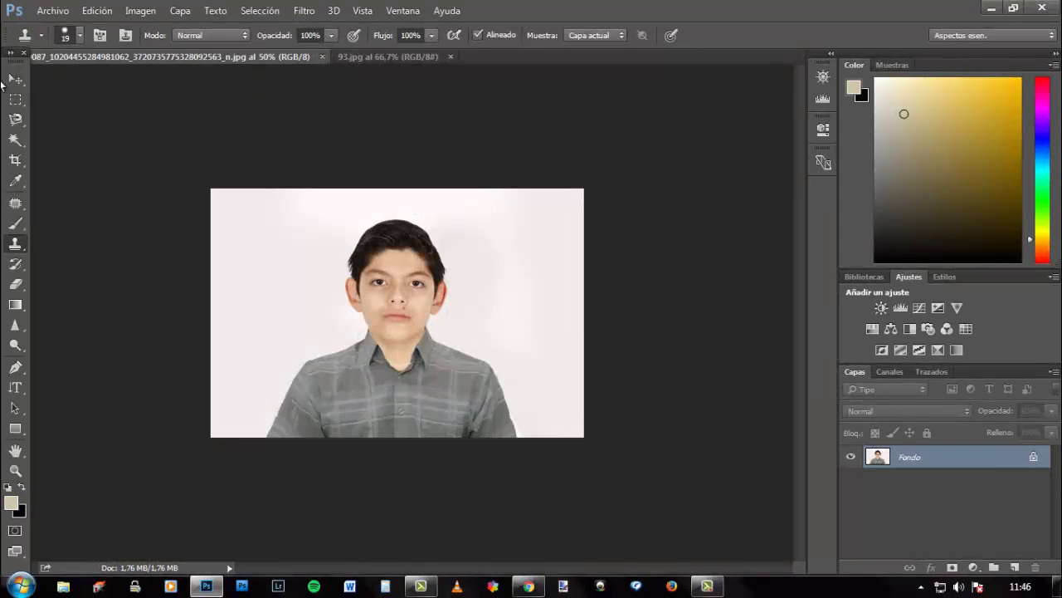
Close the boy's finished portrait and the 93.jpg shirt image, and minimize the program window
drag(15, 78, 40, 76)
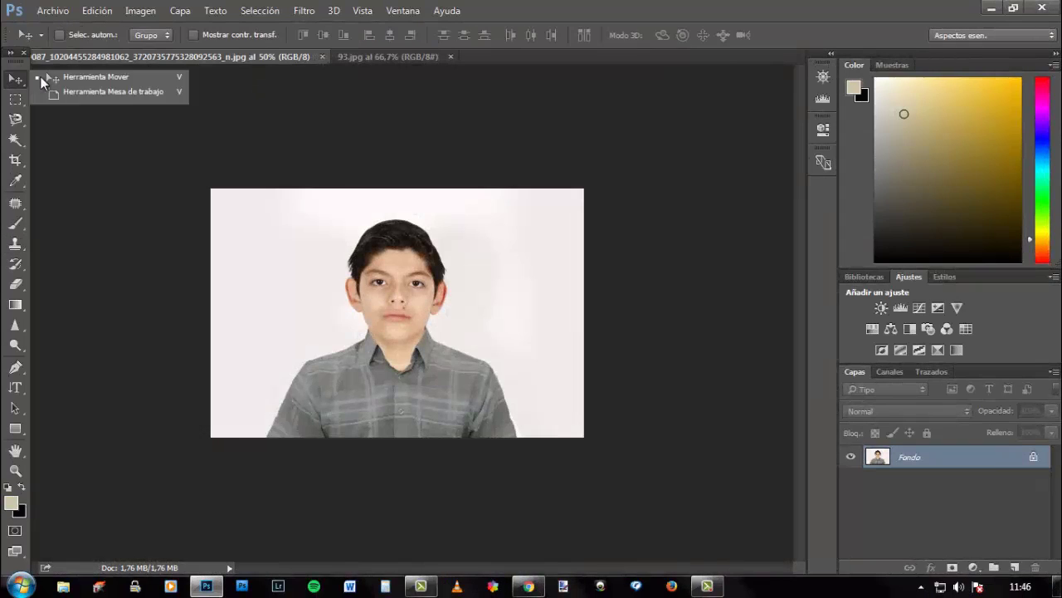
click(321, 55)
click(322, 56)
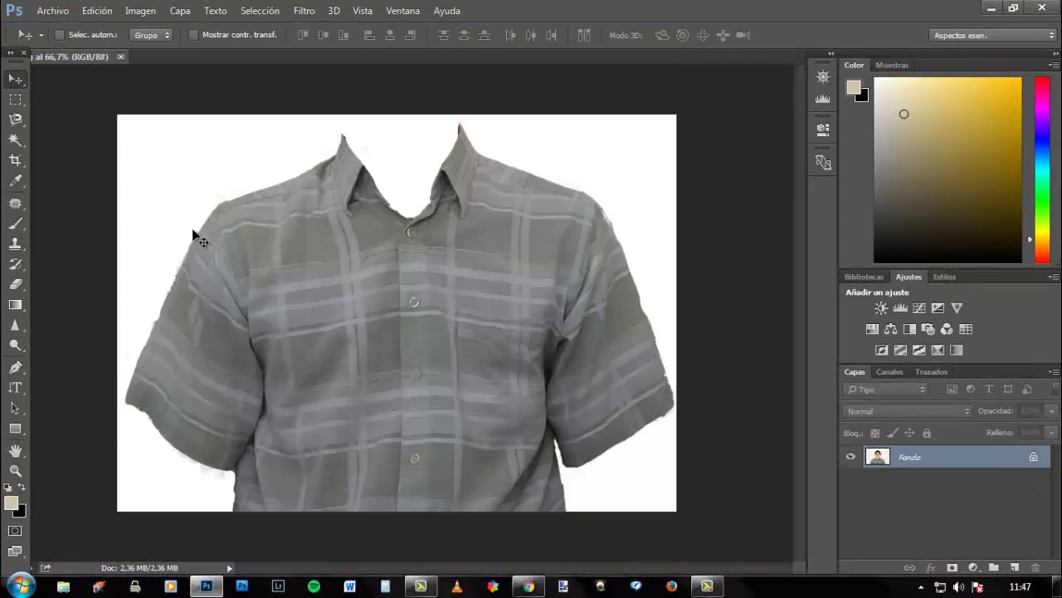
click(120, 56)
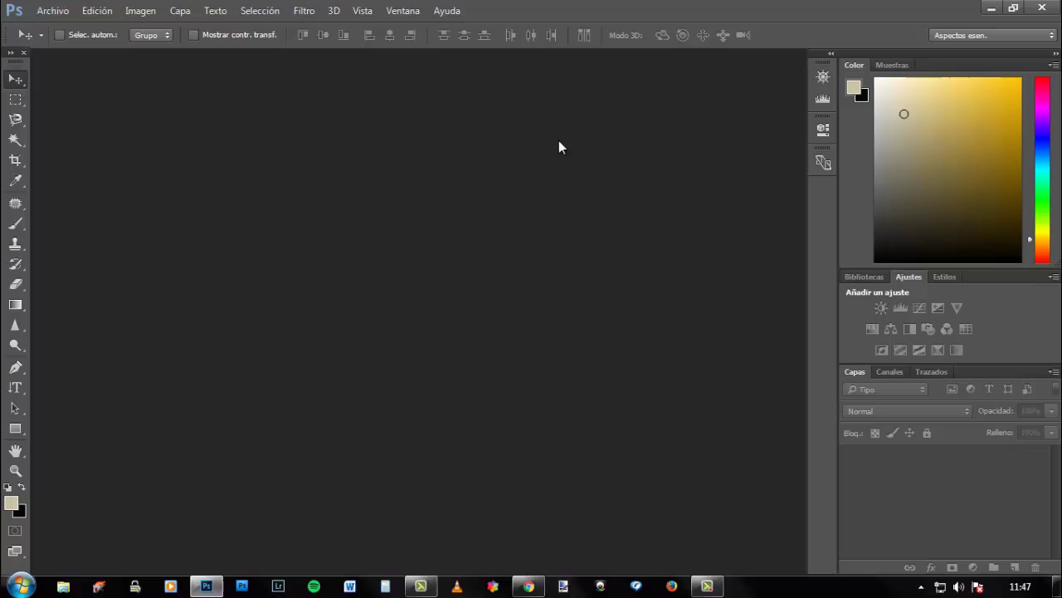
click(990, 8)
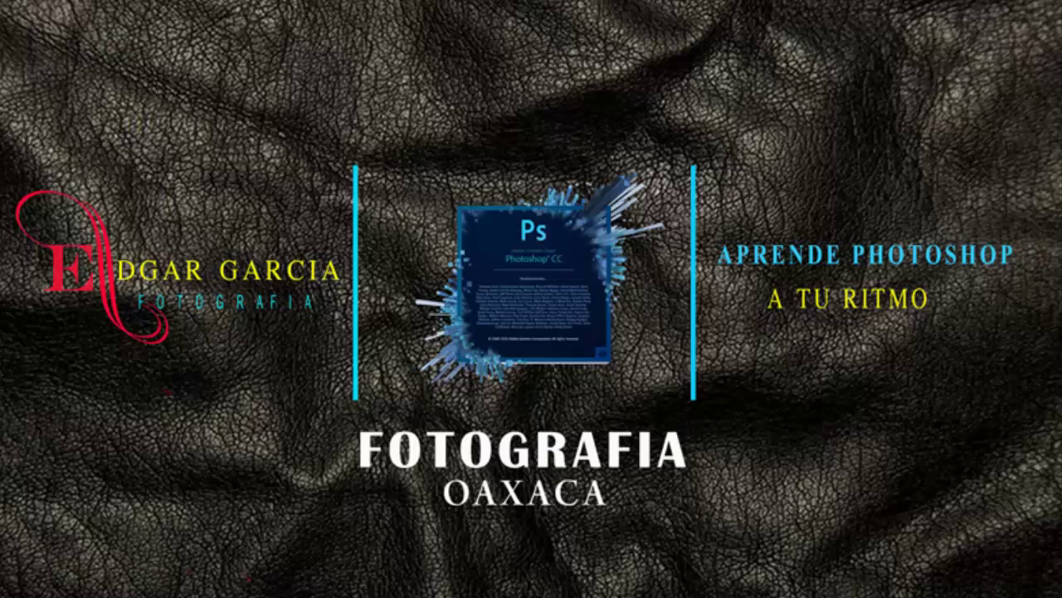